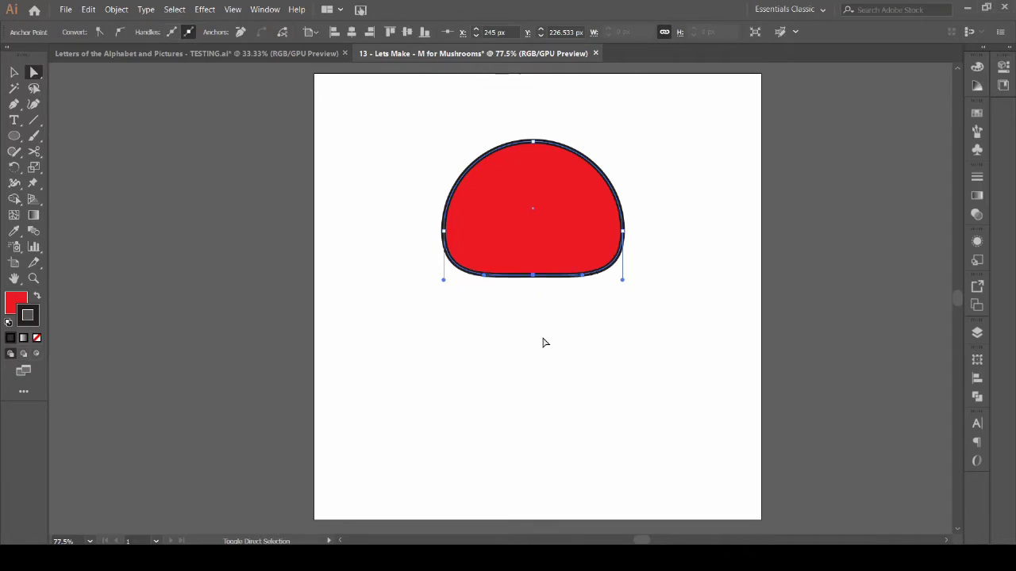
Step: Create a 100 px circle on the artboard below the red mushroom cap
click(491, 392)
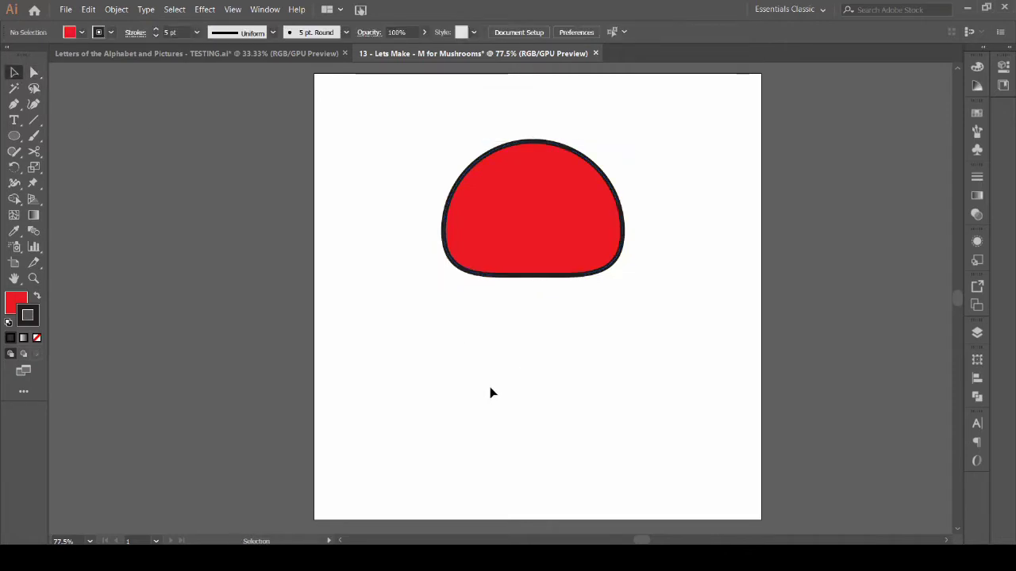
click(567, 455)
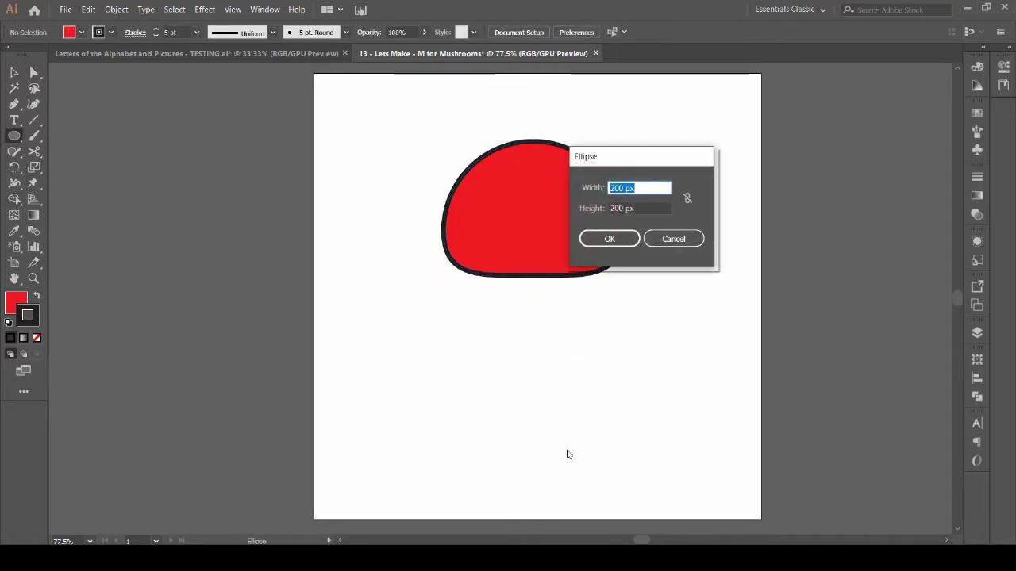
key(Tab)
click(610, 239)
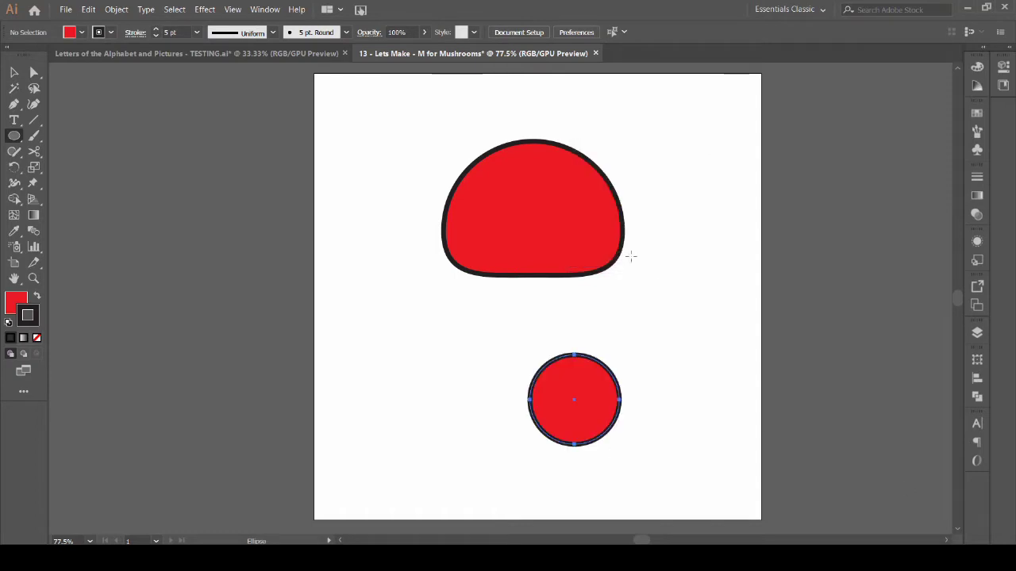
Step: Centre the circle horizontally with the cap and move it up to just below the cap
shift+click(532, 211)
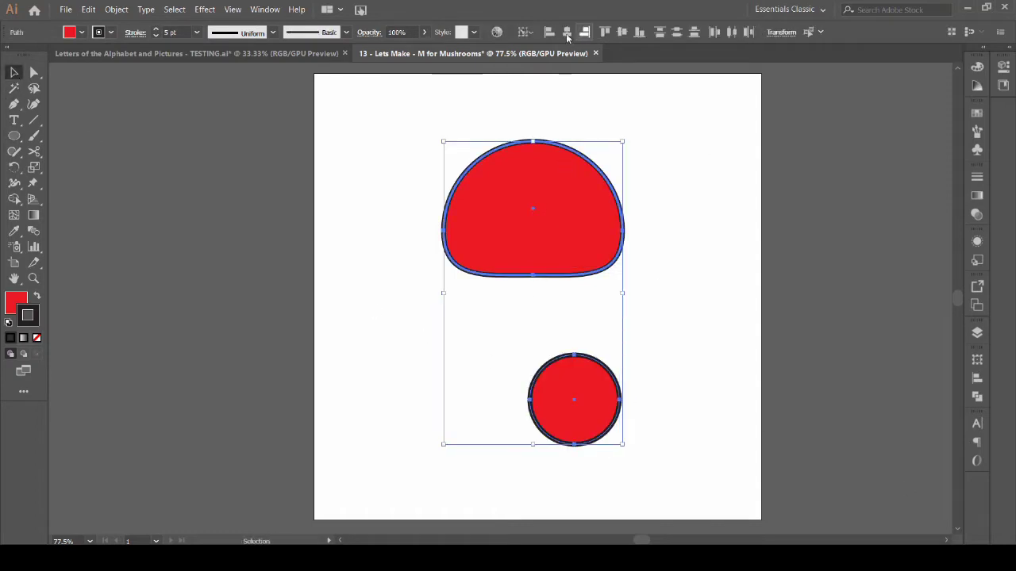
click(540, 408)
drag(539, 408, 543, 335)
Step: Fill the circle below the cap with the light grey swatch
click(977, 114)
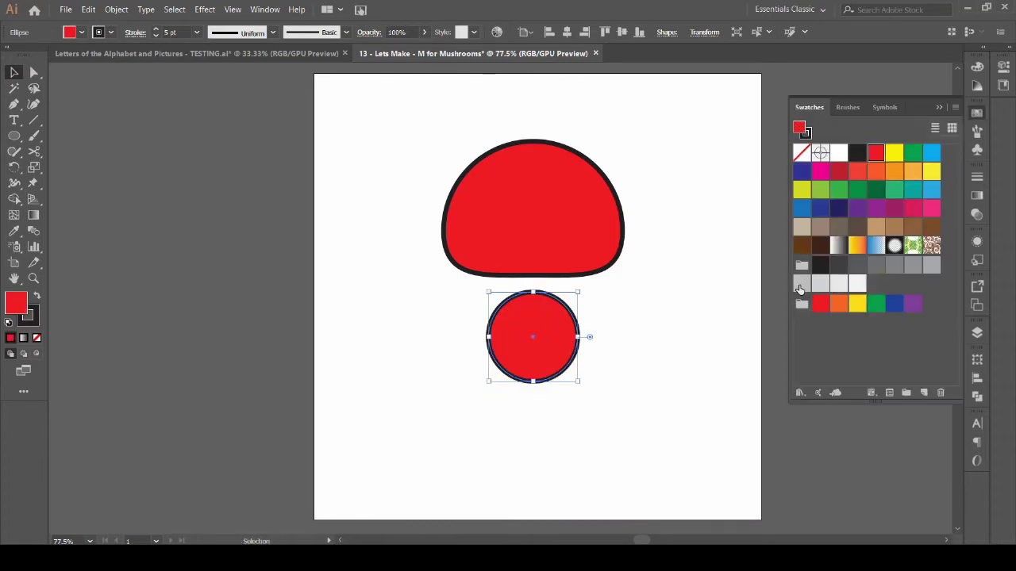
click(801, 285)
click(939, 108)
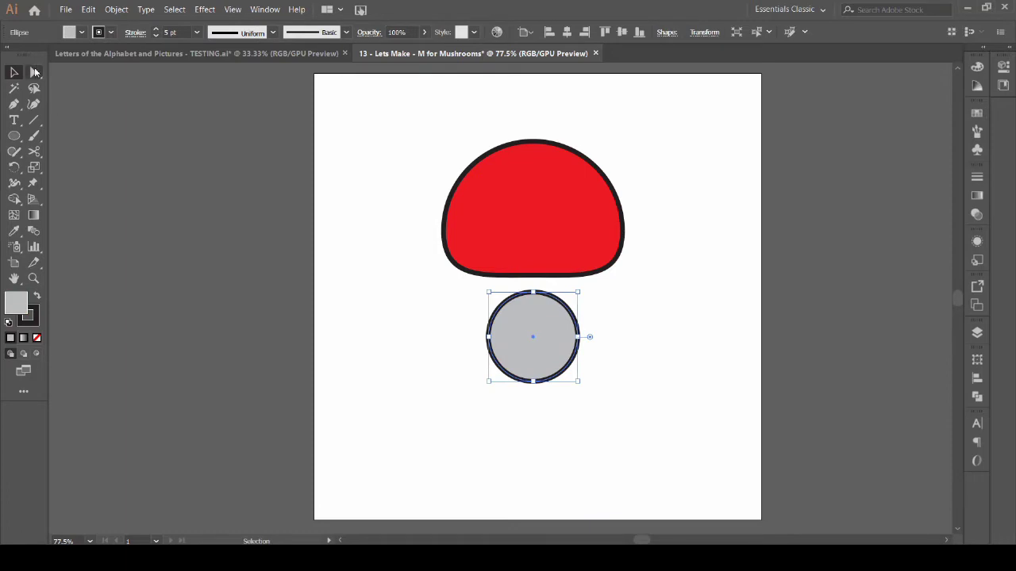
Step: Reshape the grey circle into an egg-shaped stem by raising its top and bottom anchor points, and move it up over the cap
click(35, 72)
click(533, 296)
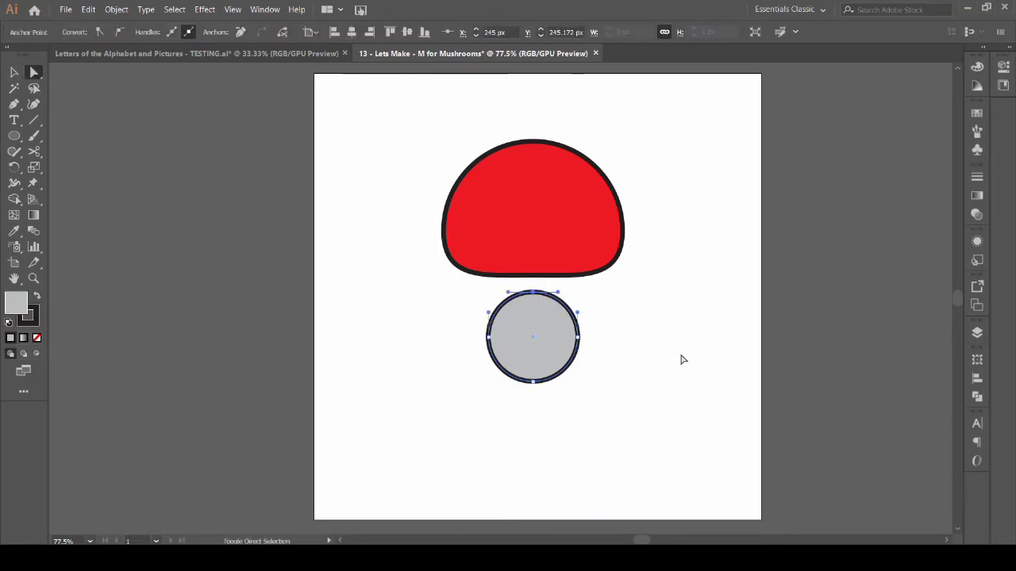
key(shift+Up)
key(shift+Up)
key(shift+Up)
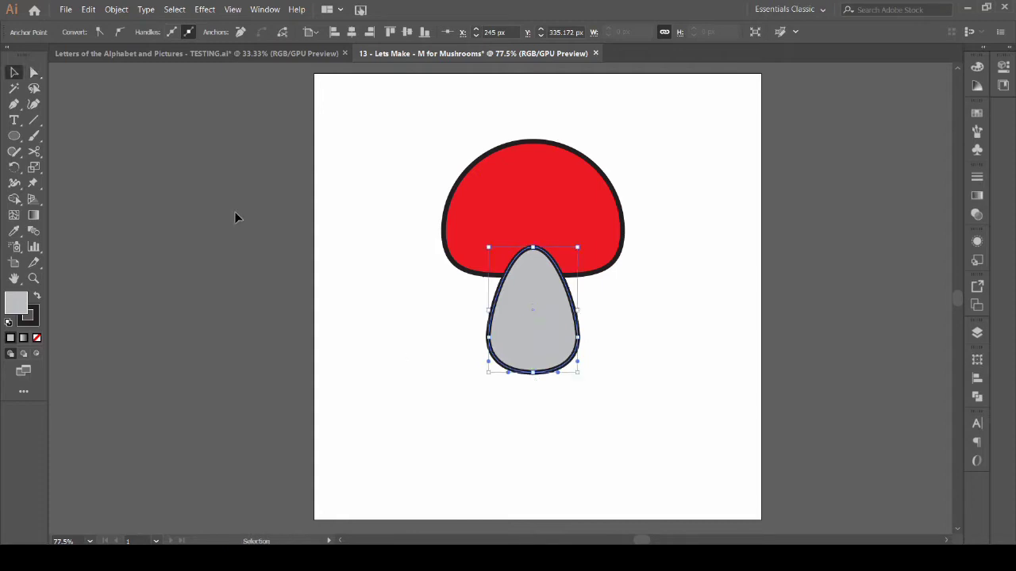
drag(532, 330, 532, 316)
Step: Send the grey stem to the back so that it sits behind the red cap
click(622, 339)
right_click(593, 214)
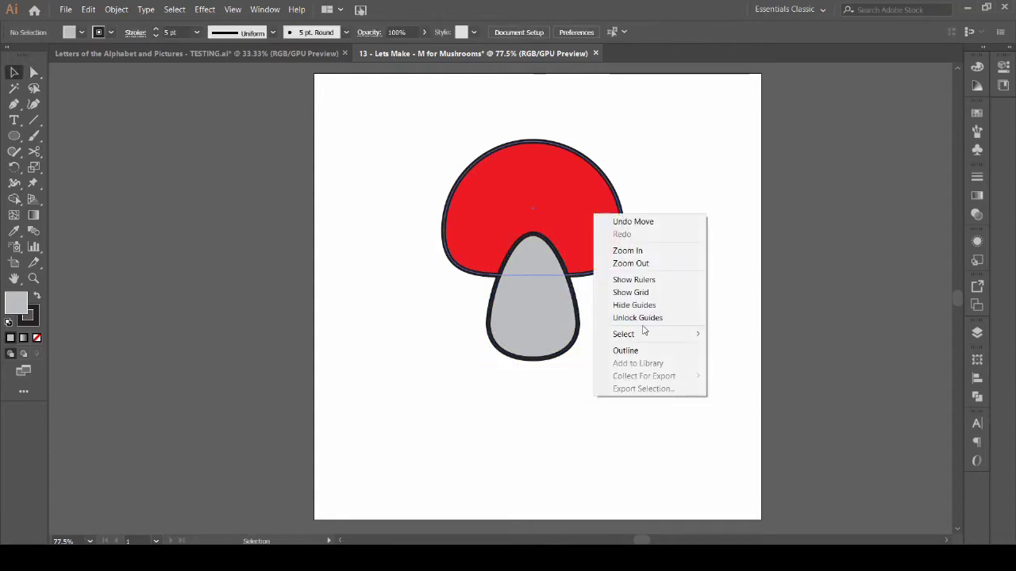
click(553, 328)
right_click(553, 327)
mouse_move(635, 270)
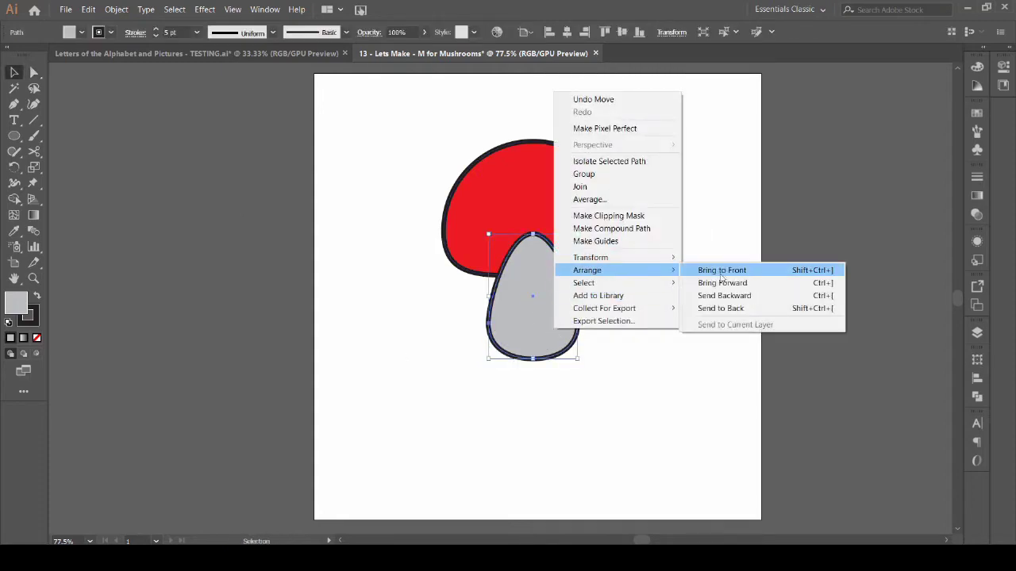
click(743, 308)
click(661, 353)
Step: Create a 50 × 50 px circle in the empty area to the right of the mushroom
drag(661, 353, 622, 359)
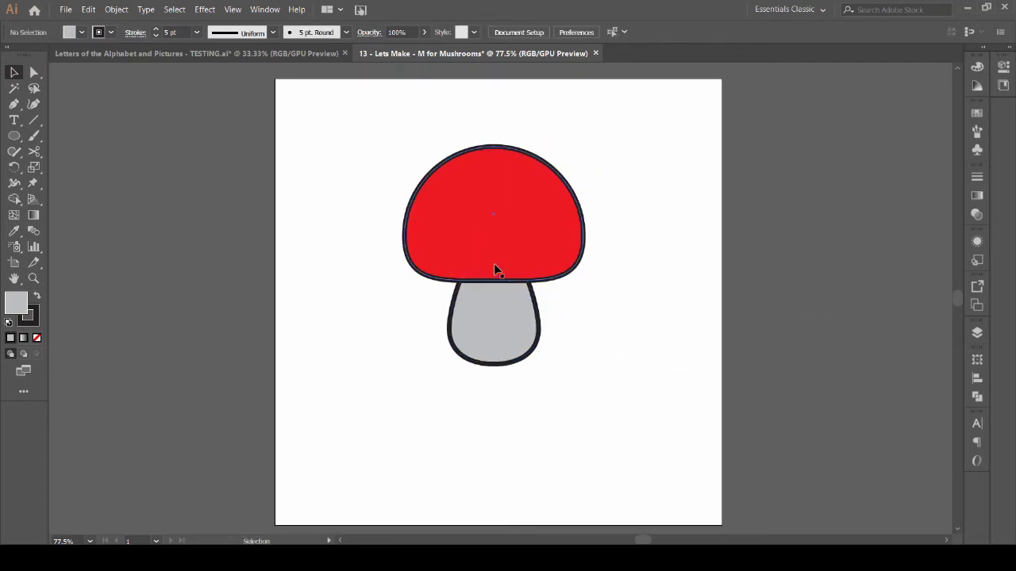
scroll(537, 223, up, 2)
drag(611, 289, 578, 287)
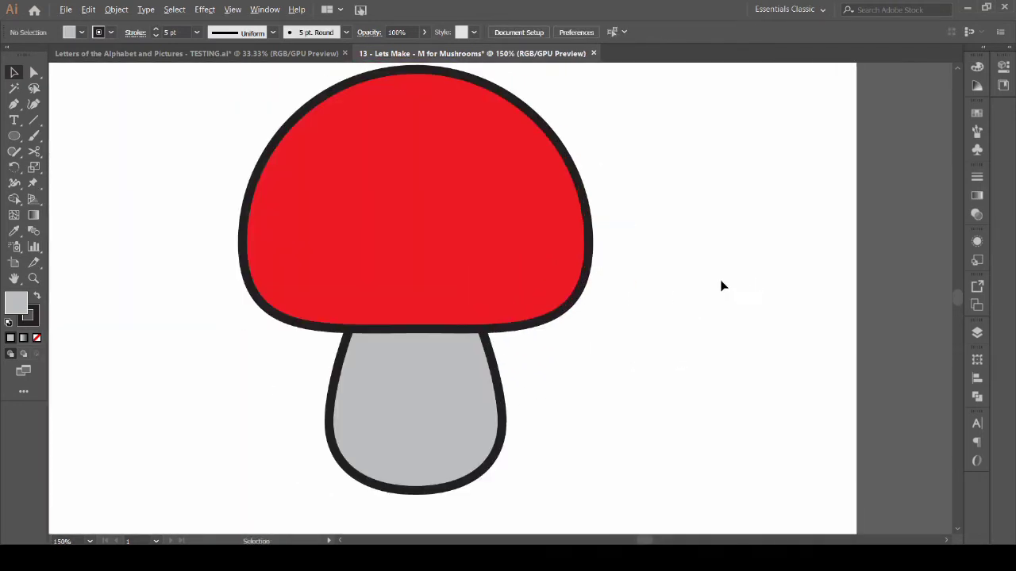
drag(177, 99, 209, 403)
key(ctrl+shift+a)
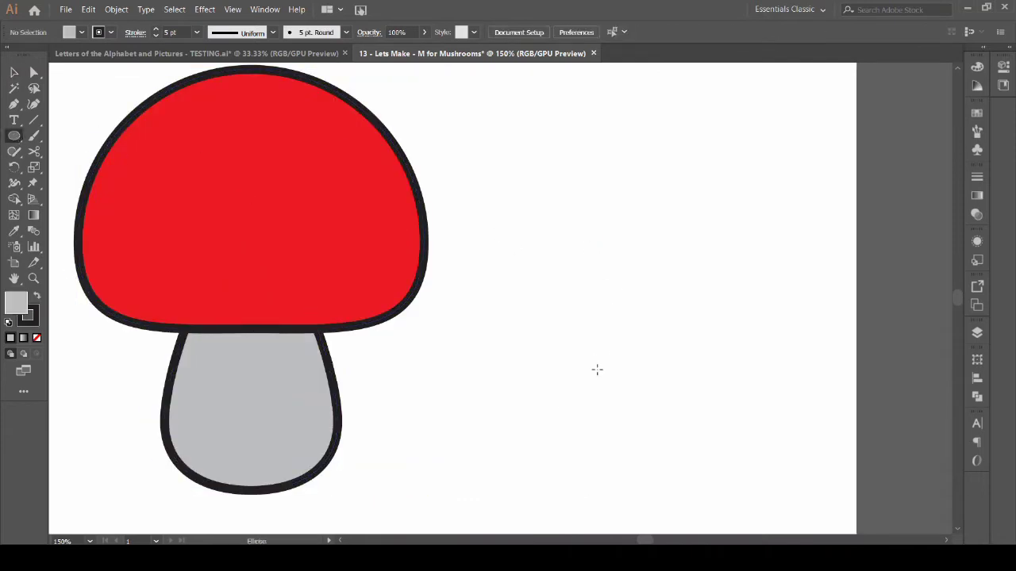
click(596, 369)
key(Tab)
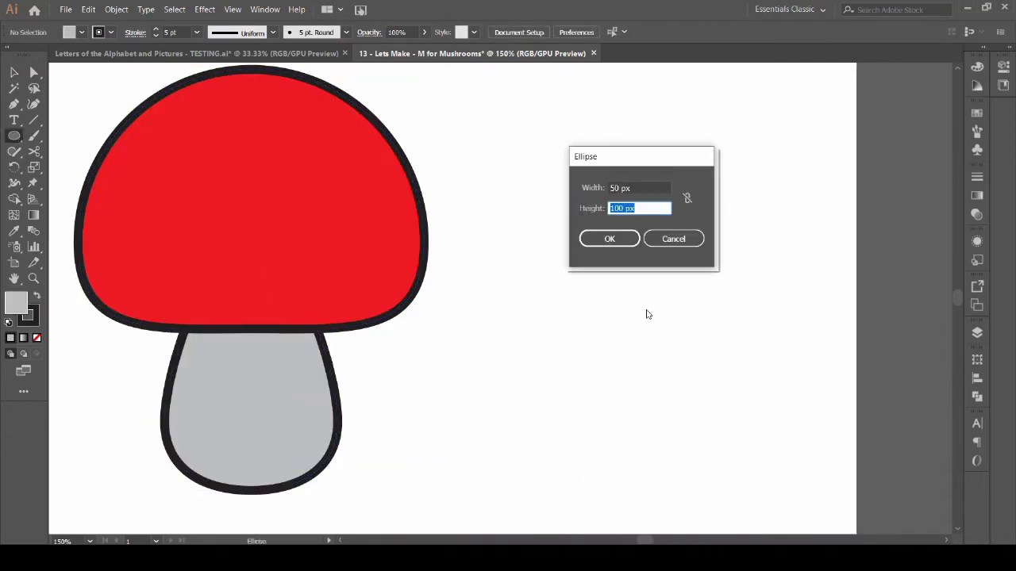
text(50)
key(Return)
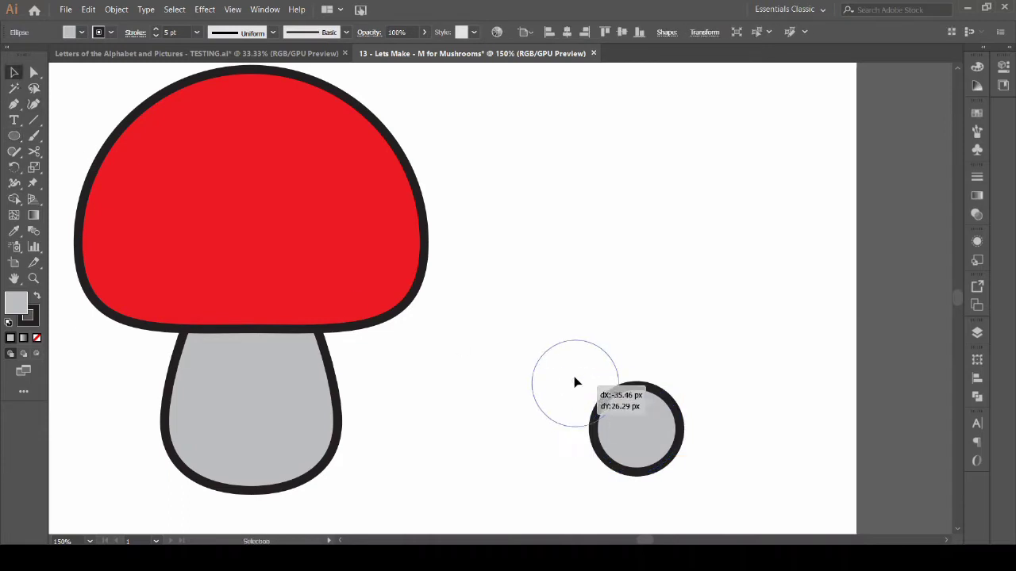
Step: Move the small circle slightly up towards the mushroom and fill it with white
drag(575, 379, 581, 368)
click(977, 115)
click(840, 154)
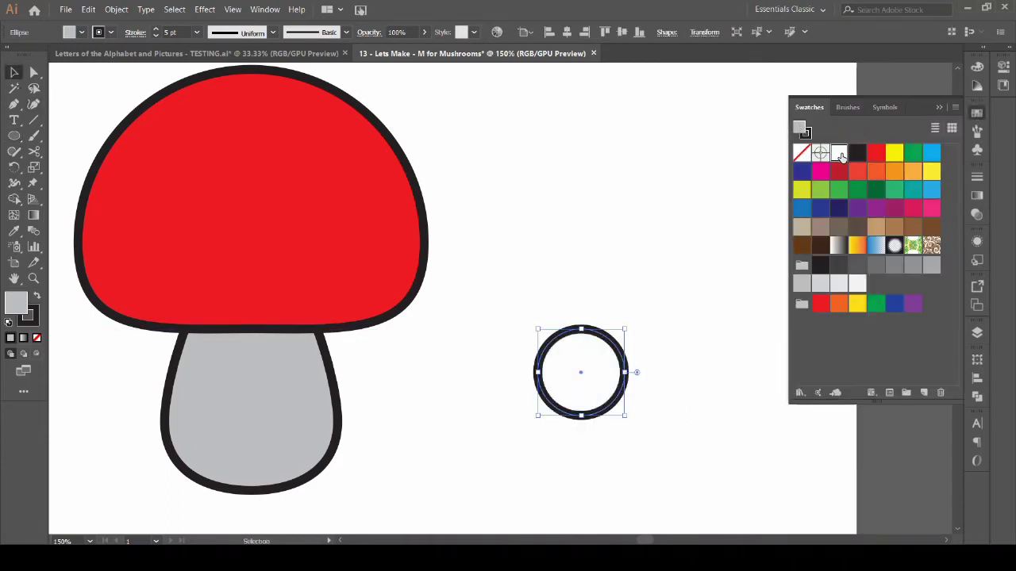
click(938, 107)
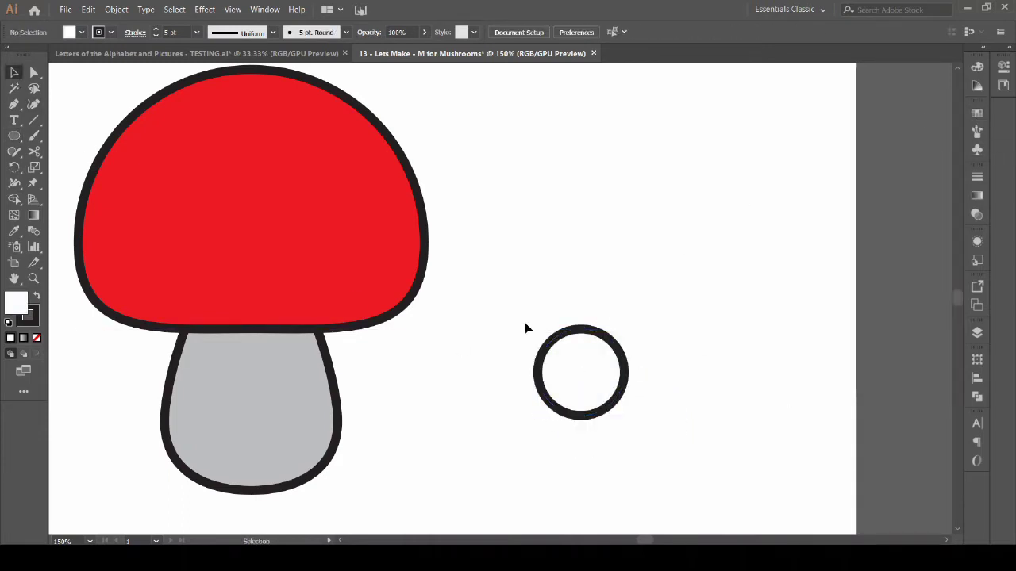
Step: Duplicate the red cap to the right of the mushroom and bring the white circle in front of the copy
click(252, 262)
drag(214, 249, 611, 249)
click(618, 362)
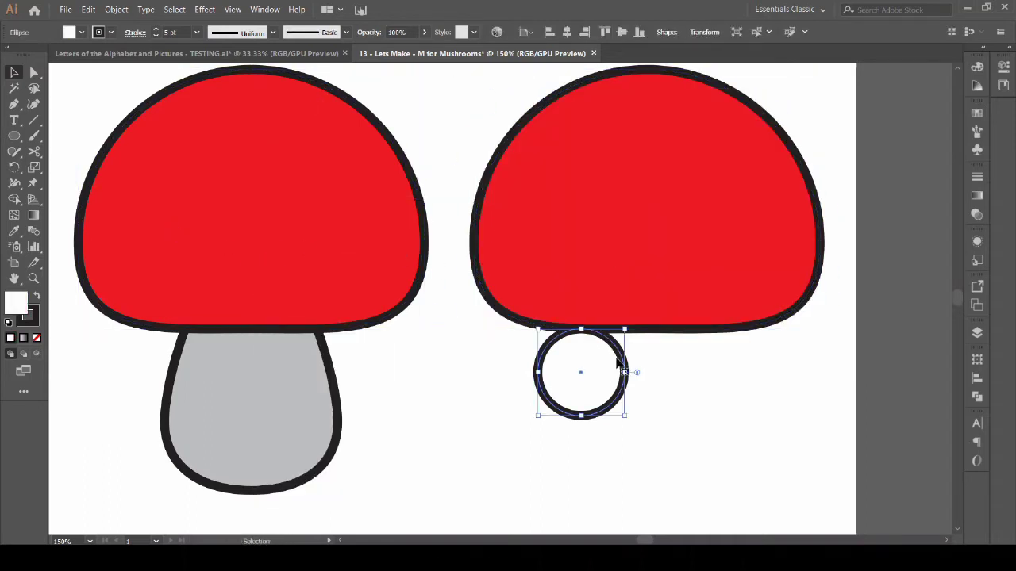
right_click(618, 362)
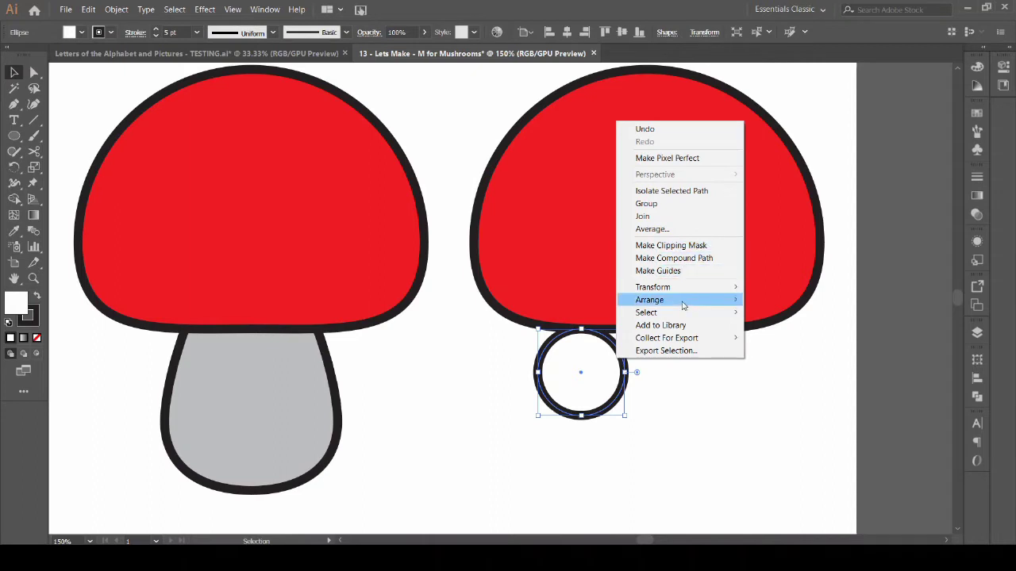
mouse_move(682, 301)
click(774, 351)
Step: Remove the white circle's stroke and duplicate it into six spots spread over the cap copy, several overlapping its edges
mouse_move(585, 374)
mouse_down()
mouse_move(600, 248)
mouse_move(514, 294)
mouse_move(759, 217)
mouse_move(772, 265)
mouse_move(502, 103)
mouse_up()
click(33, 323)
click(37, 337)
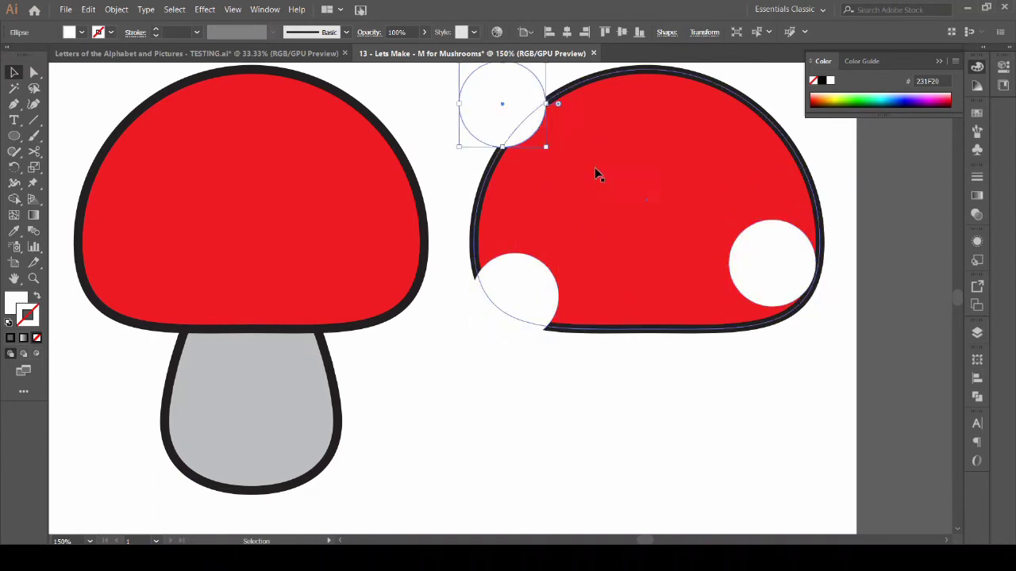
drag(595, 168, 465, 251)
drag(375, 193, 691, 256)
drag(585, 228, 547, 205)
Step: Select all six white spots on the cap copy and group them
click(342, 194)
click(343, 199)
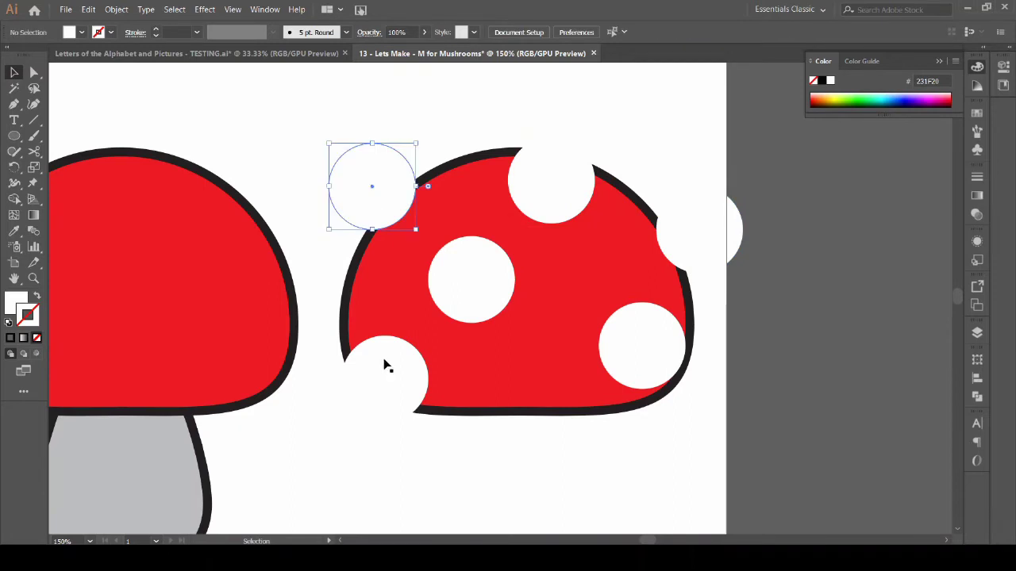
shift+click(385, 363)
shift+click(472, 279)
shift+click(550, 199)
shift+click(699, 238)
right_click(652, 365)
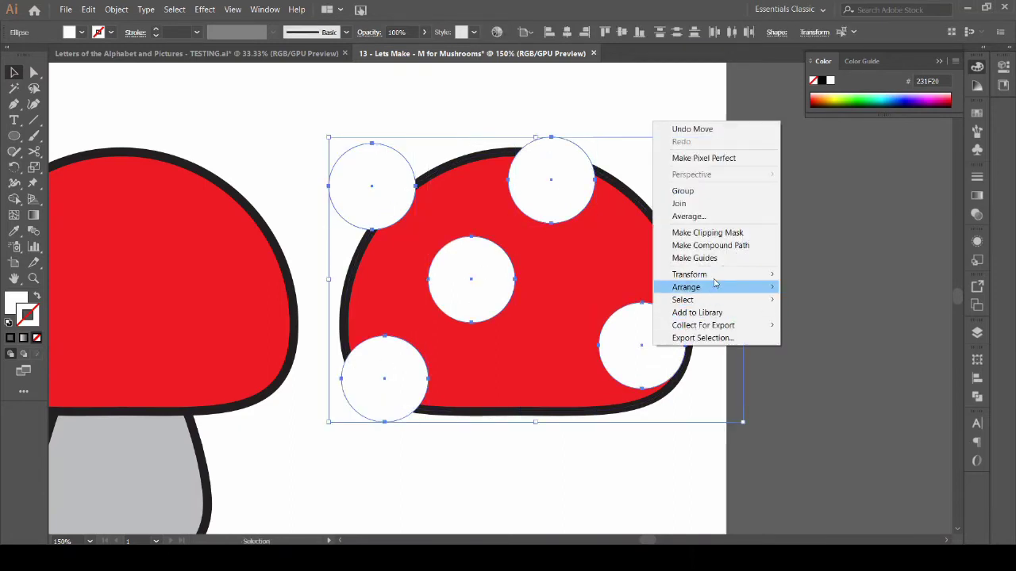
click(680, 192)
Step: Bring the duplicated red cap to the front of the grouped spots
click(579, 275)
right_click(578, 275)
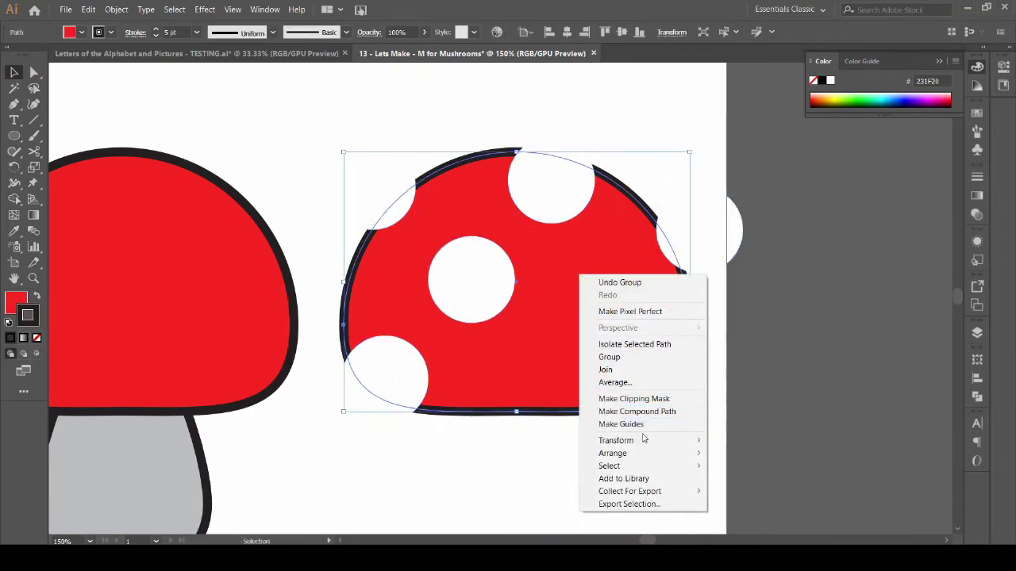
mouse_move(667, 453)
click(750, 452)
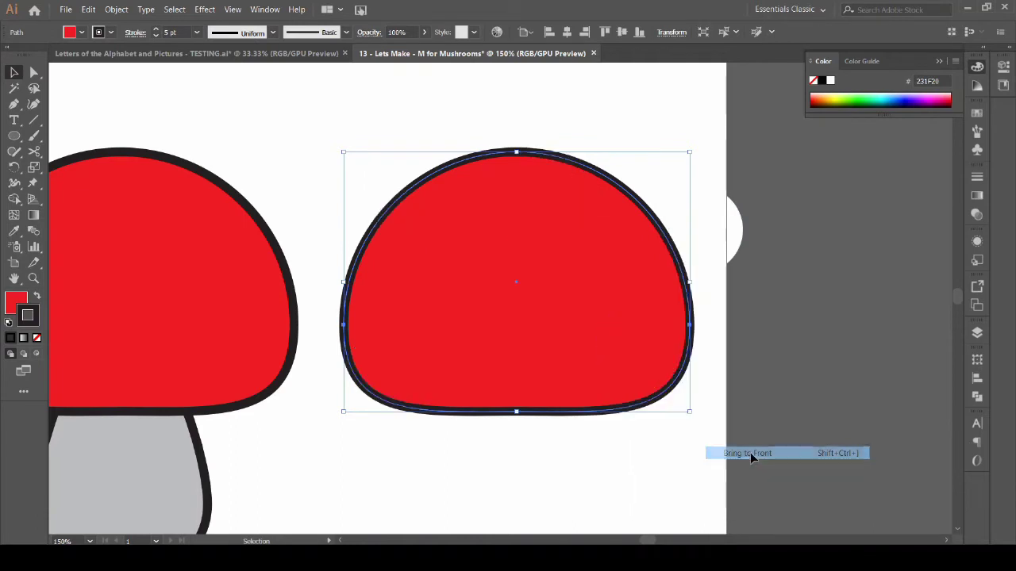
click(797, 353)
Step: Clip the grouped white spots to the cap copy's shape with a clipping mask
click(740, 229)
shift+click(584, 251)
right_click(584, 249)
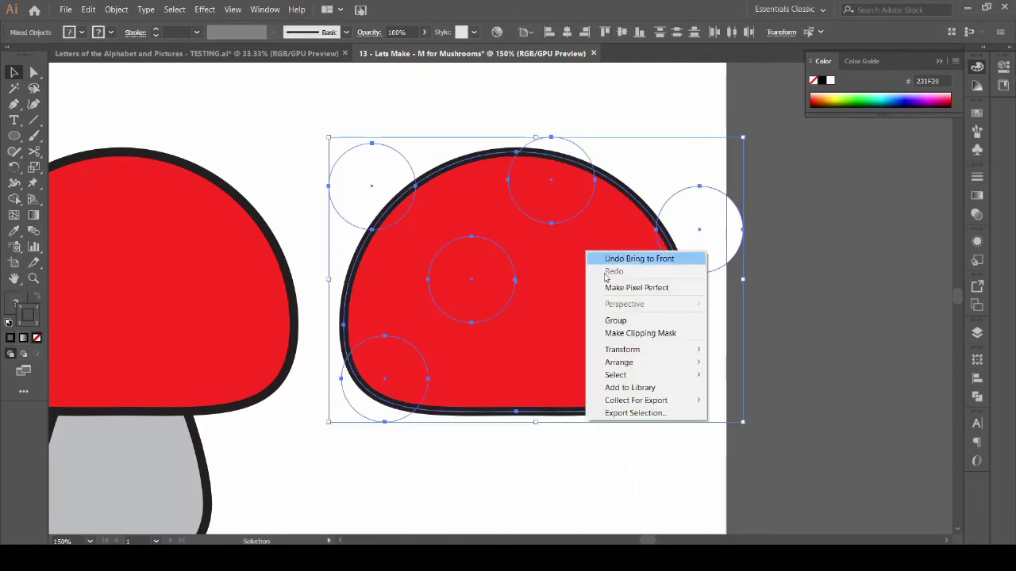
click(640, 332)
Step: Move the clipped spots off the artboard onto the grey canvas to the right of it
scroll(629, 343, down, 2)
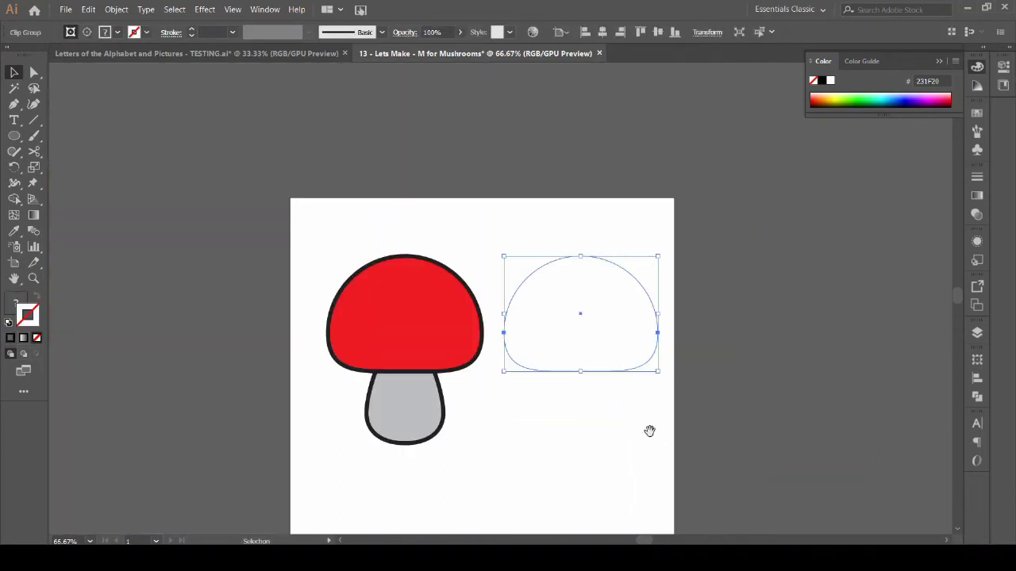
drag(649, 431, 619, 346)
click(137, 193)
drag(300, 209, 403, 250)
click(622, 283)
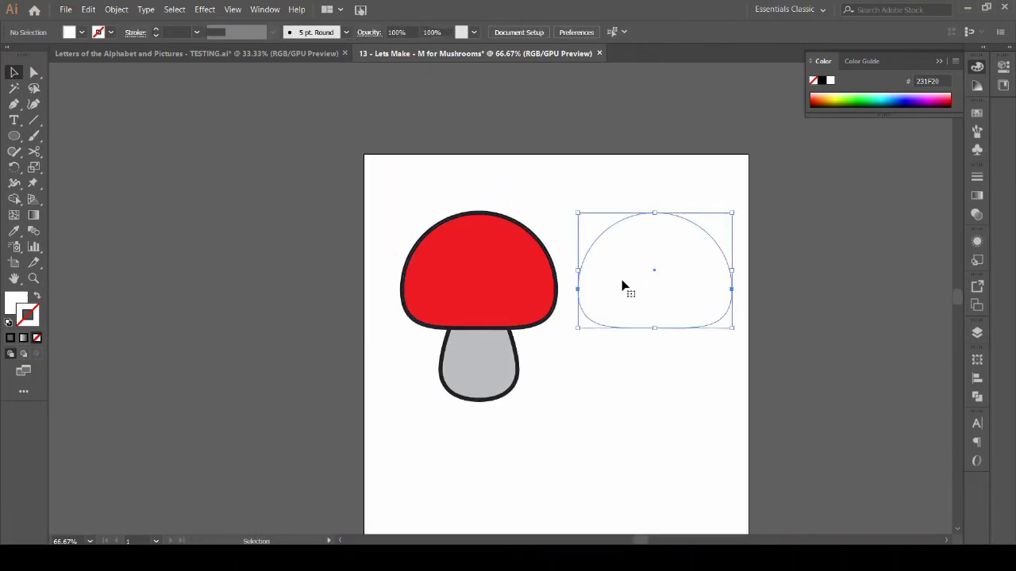
drag(653, 268, 833, 274)
key(ctrl+plus)
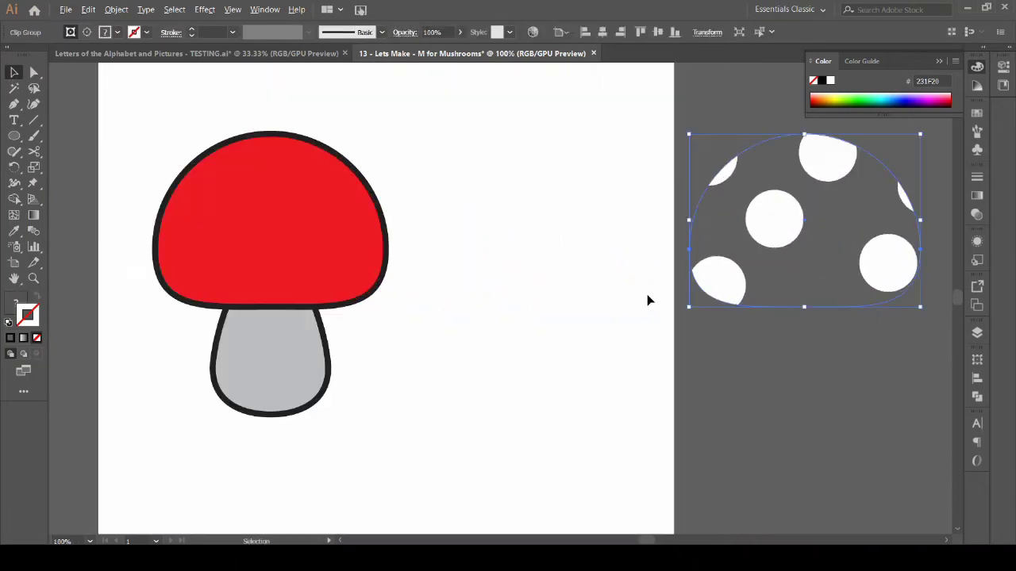
Step: Align the original red cap's stroke to the outside of its path
click(487, 255)
click(304, 242)
click(977, 177)
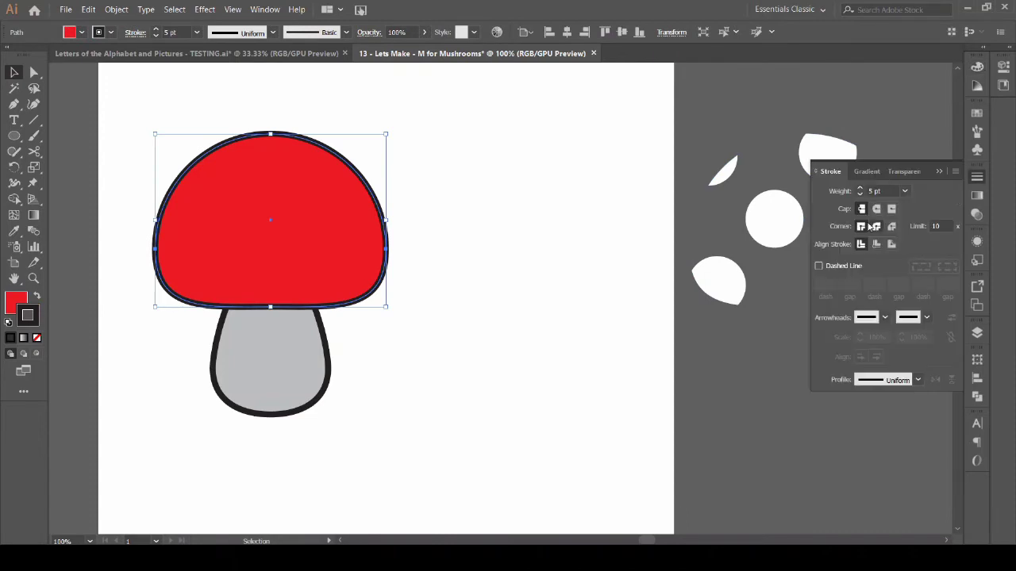
click(891, 244)
click(797, 242)
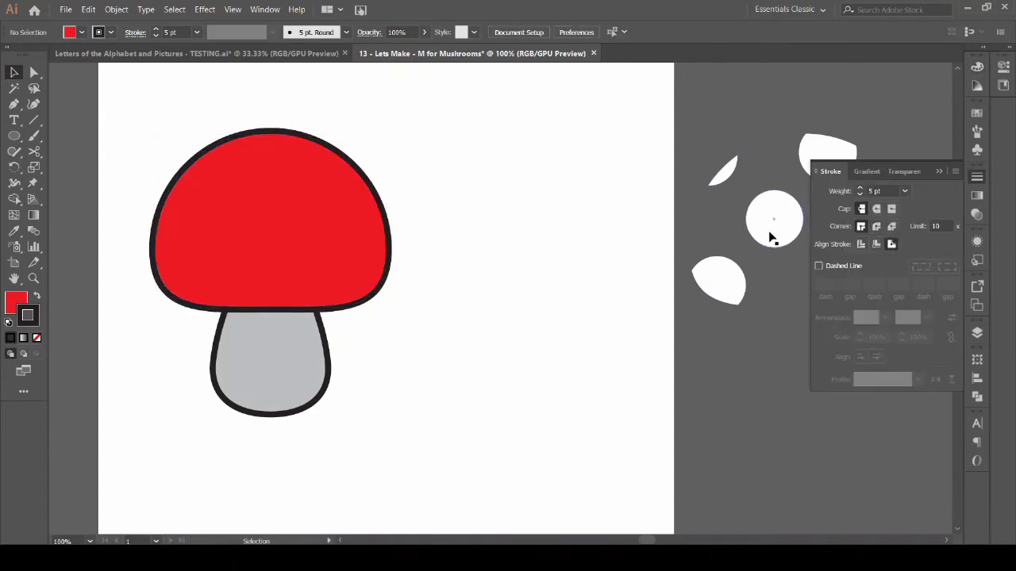
click(939, 172)
Step: Align the clipped spots horizontally and vertically to the centre of the red cap, keeping the cap as the key object
click(790, 217)
shift+click(232, 245)
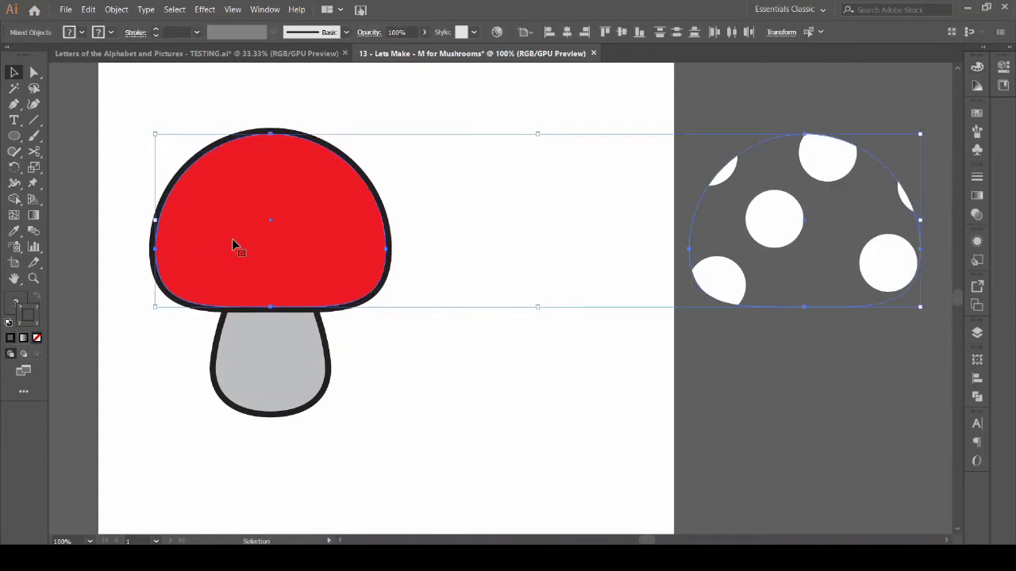
click(233, 240)
click(567, 33)
click(621, 34)
click(763, 227)
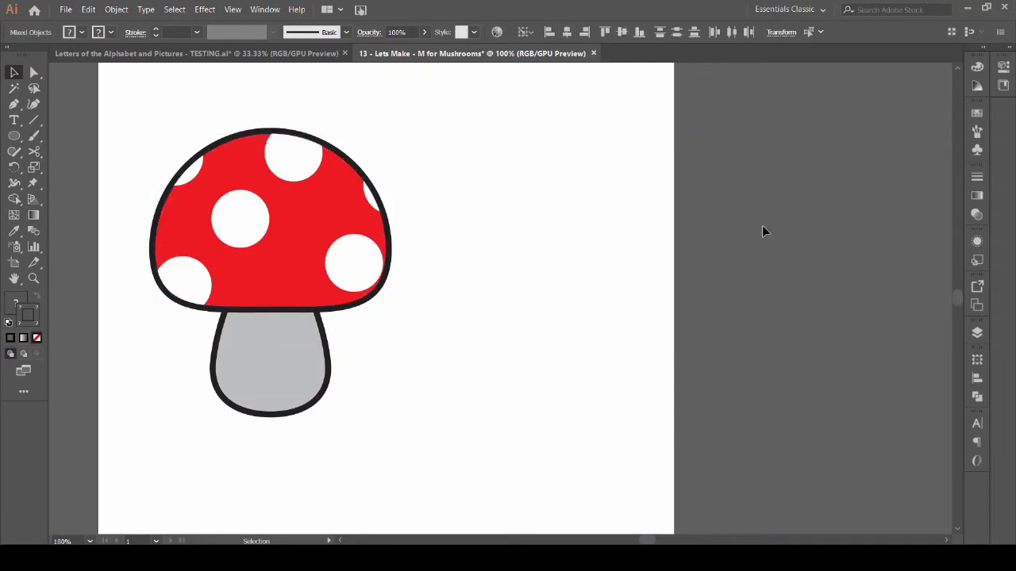
Step: Select the whole mushroom and move it right to the horizontal middle of the artboard
drag(421, 278, 628, 278)
drag(636, 447, 637, 448)
drag(502, 373, 625, 373)
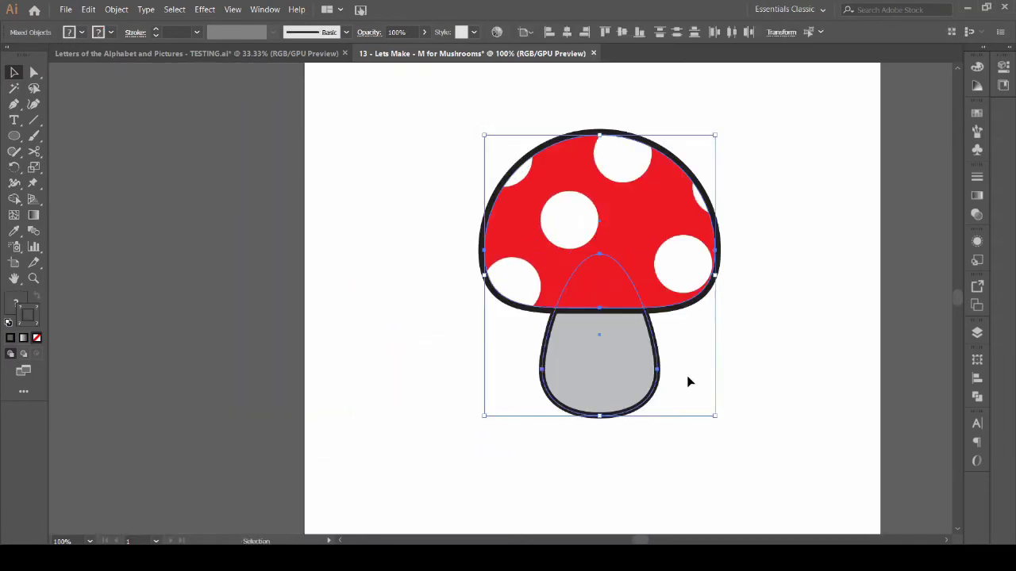
scroll(615, 352, up, 1)
drag(686, 346, 578, 386)
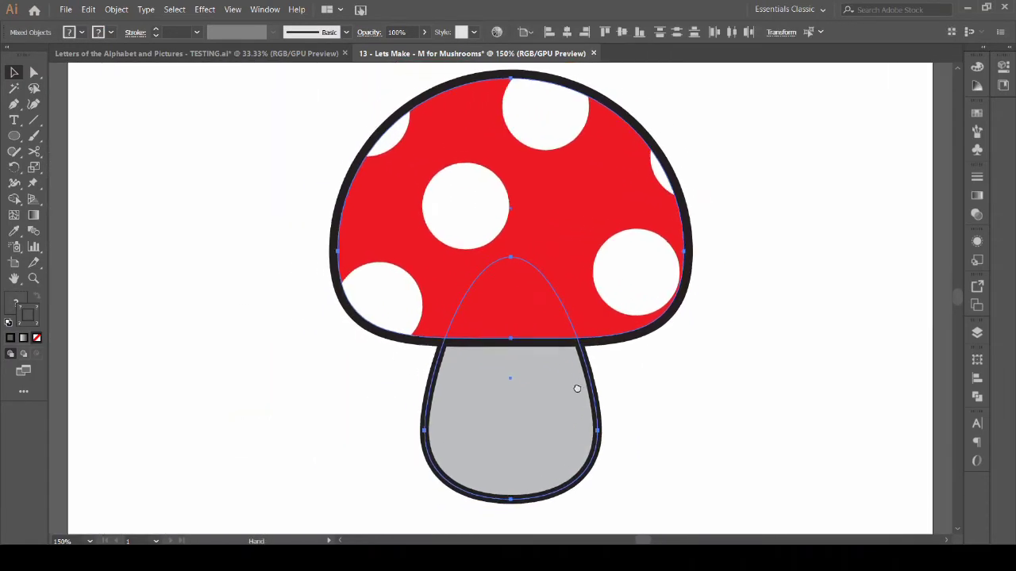
Step: Offset the paths of the red cap and grey stem inward by -15 px with mitre joins
click(717, 376)
click(557, 418)
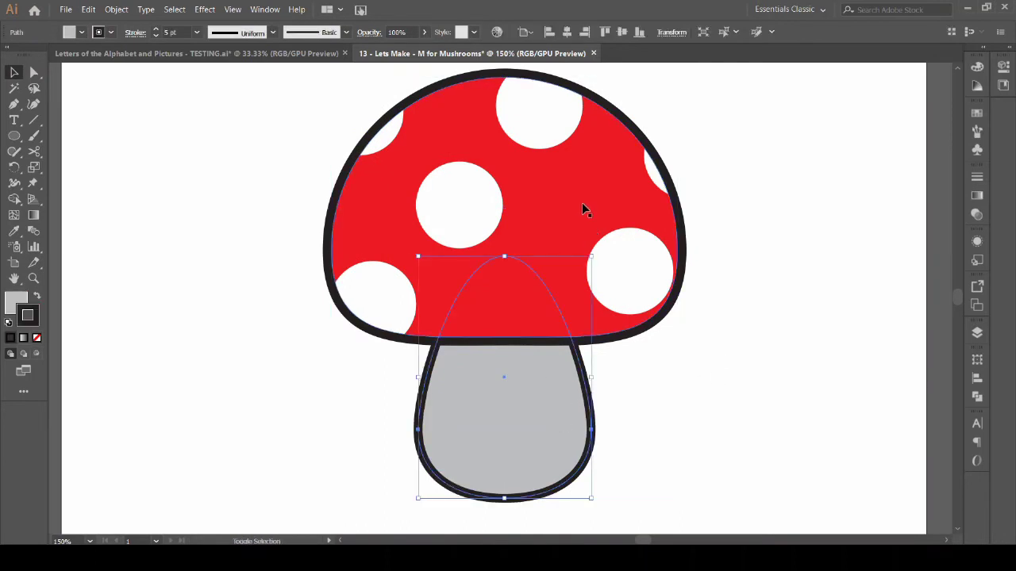
shift+click(582, 203)
click(116, 9)
mouse_move(204, 269)
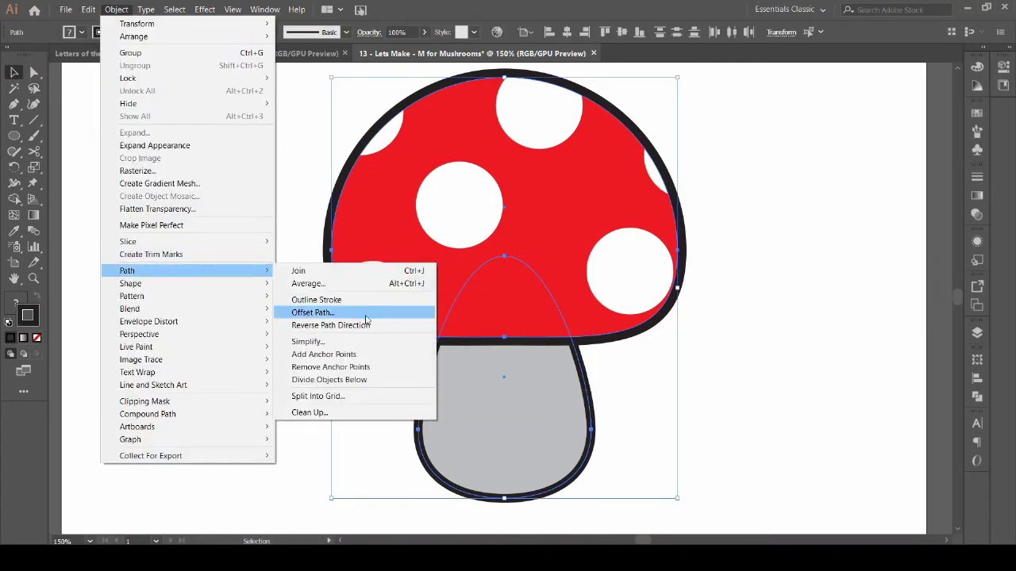
click(369, 315)
click(680, 206)
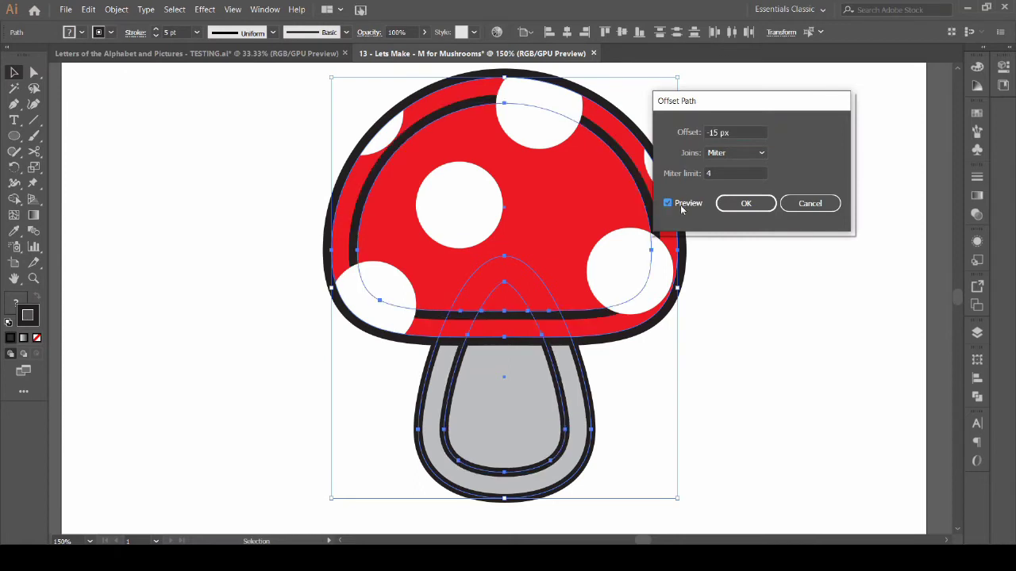
click(753, 204)
click(764, 306)
Step: Bring the inner offset copy of the cap in front of the white spots
click(625, 163)
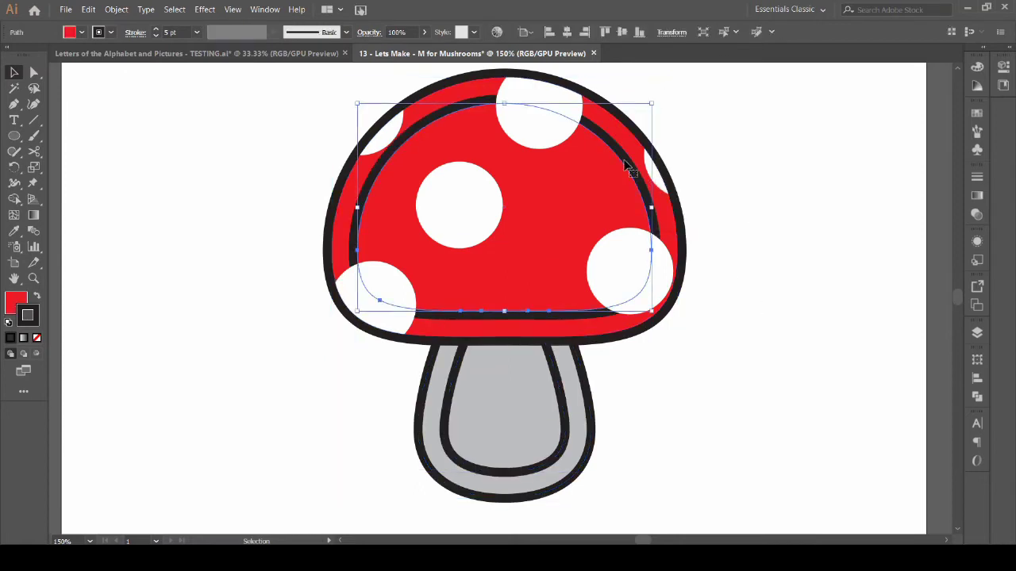
right_click(625, 161)
mouse_move(688, 340)
click(791, 341)
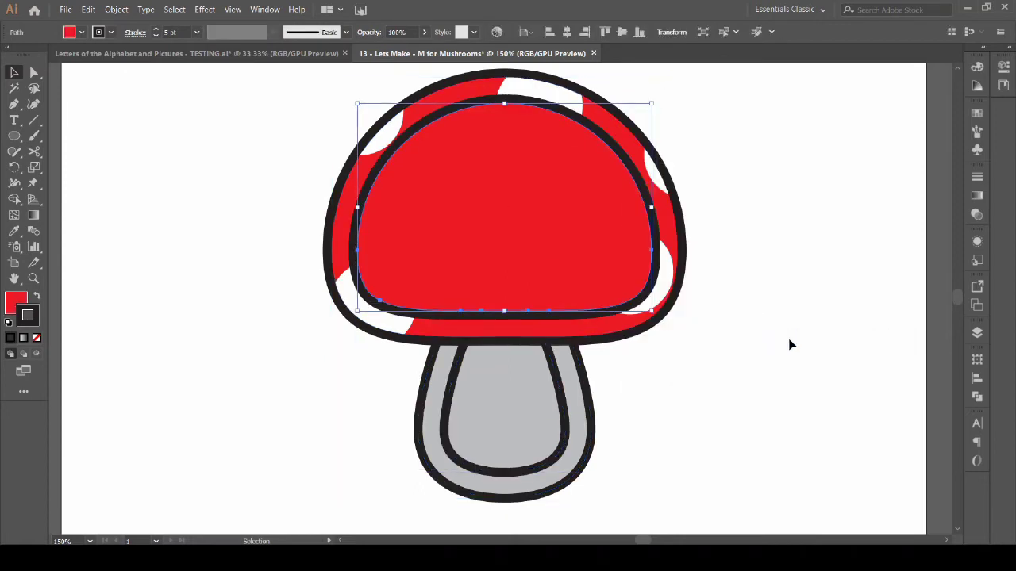
click(789, 344)
Step: Remove the fill from the inner cap copy, keeping only its black stroke
click(418, 213)
click(16, 301)
click(36, 337)
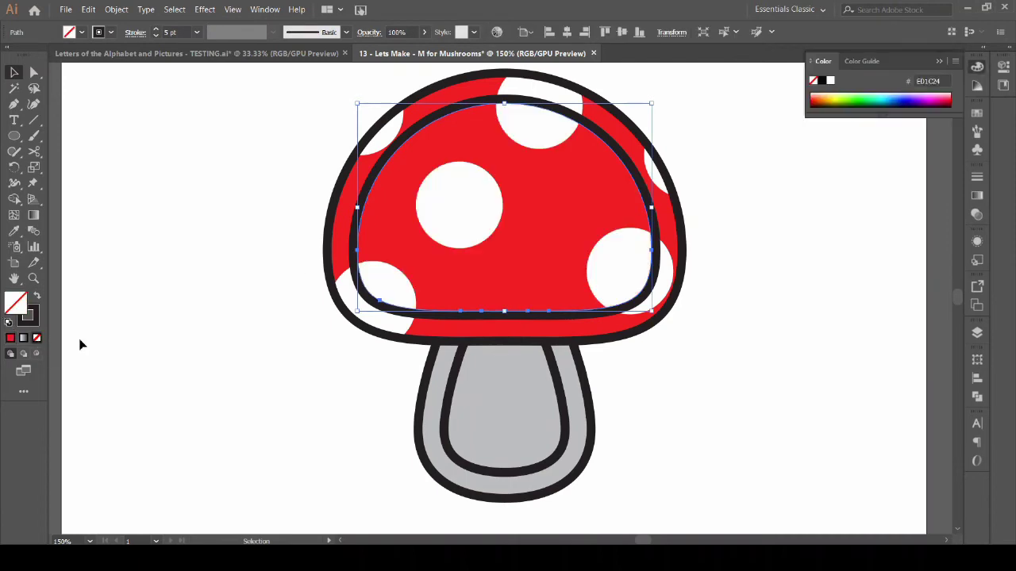
click(379, 388)
Step: Cut the inner stem outline with Scissors and delete the excess segments, leaving two short highlight strokes along the stem's left side
click(452, 385)
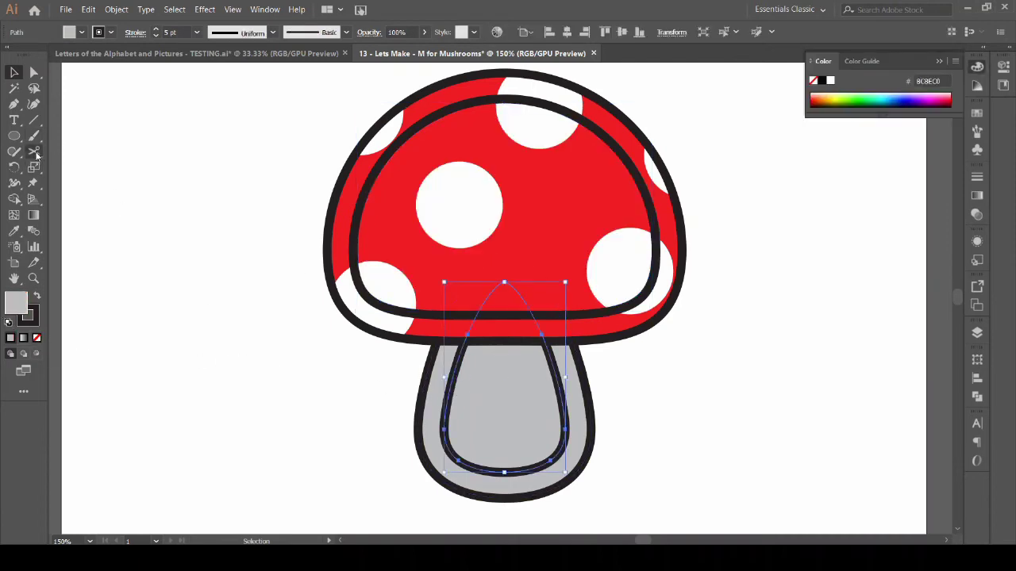
click(463, 348)
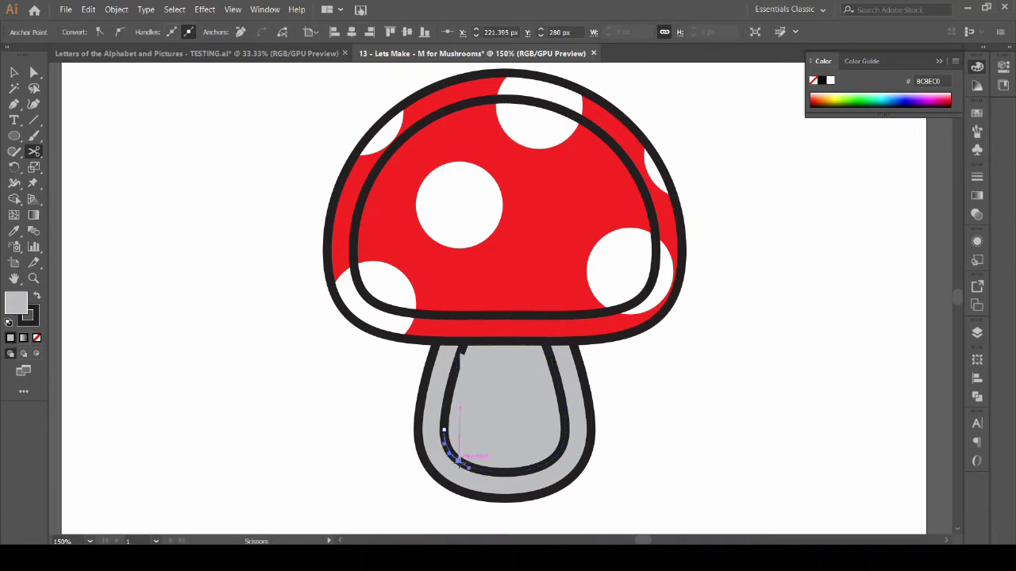
click(13, 73)
click(565, 417)
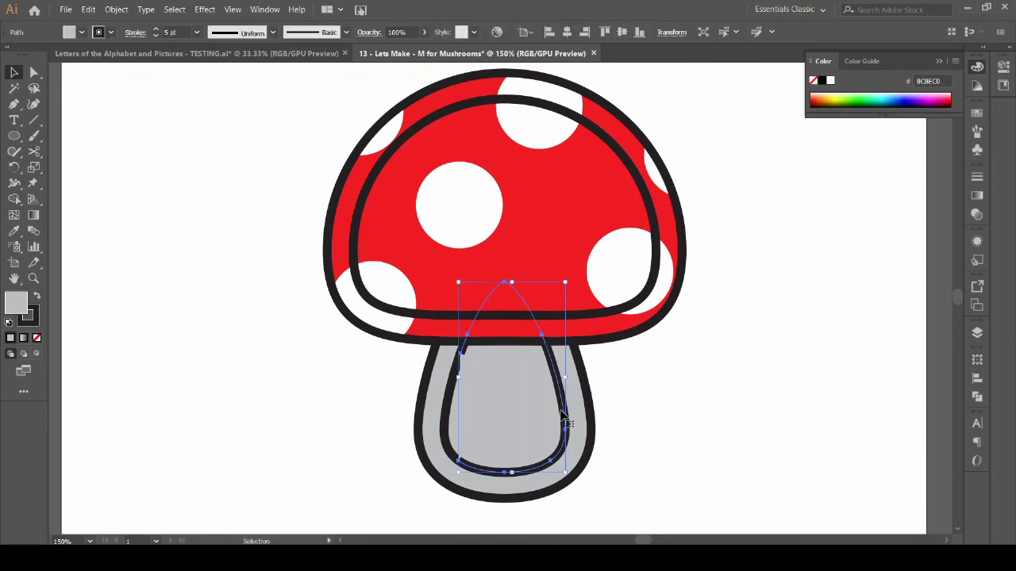
key(Delete)
click(445, 424)
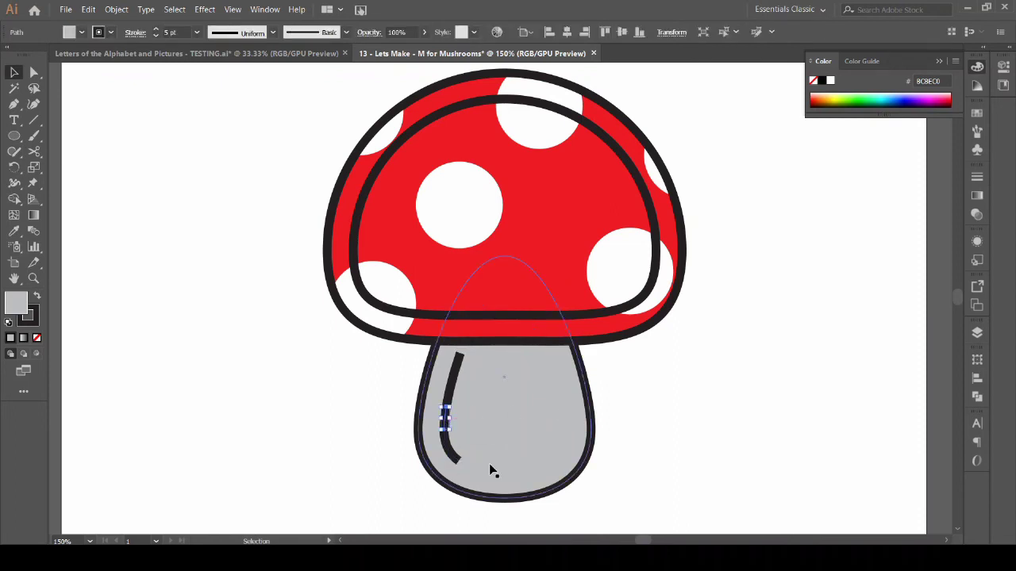
key(Delete)
Step: Cut the inner cap outline with Scissors at points along its upper-left curve and near its lower-left corner
click(357, 219)
click(34, 151)
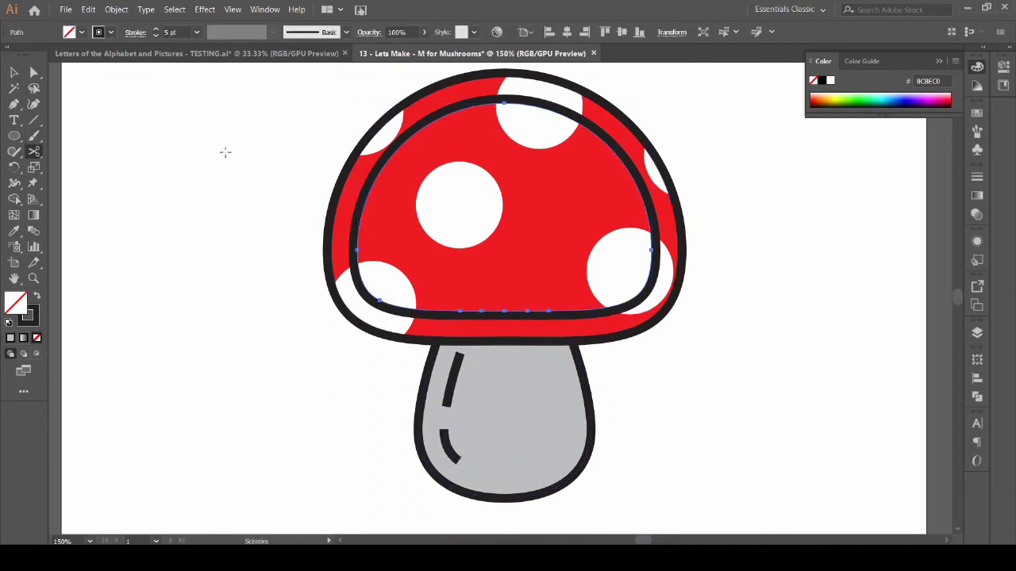
click(431, 119)
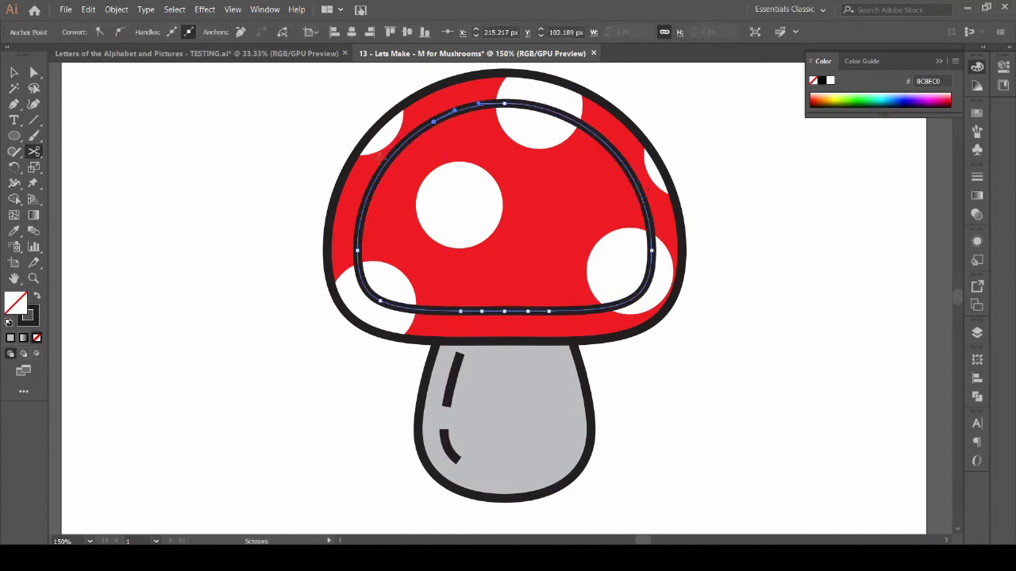
click(372, 183)
click(392, 304)
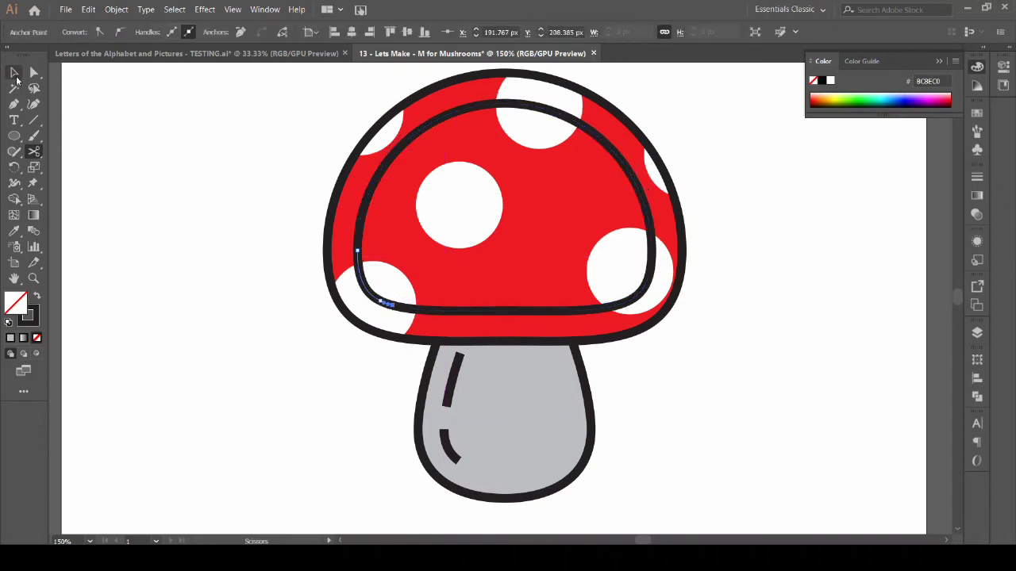
Step: Delete the middle-left segment and the long right-hand part of the inner cap outline, keeping two highlight strokes
click(15, 74)
click(358, 222)
key(Delete)
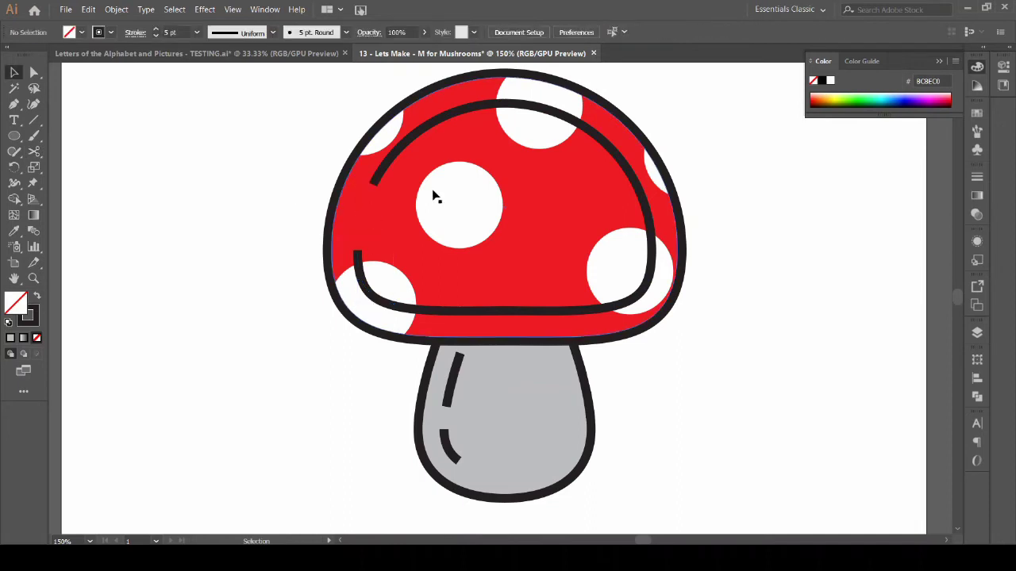
click(627, 171)
key(Delete)
Step: Give the four highlight strokes on the cap and stem round caps
click(406, 146)
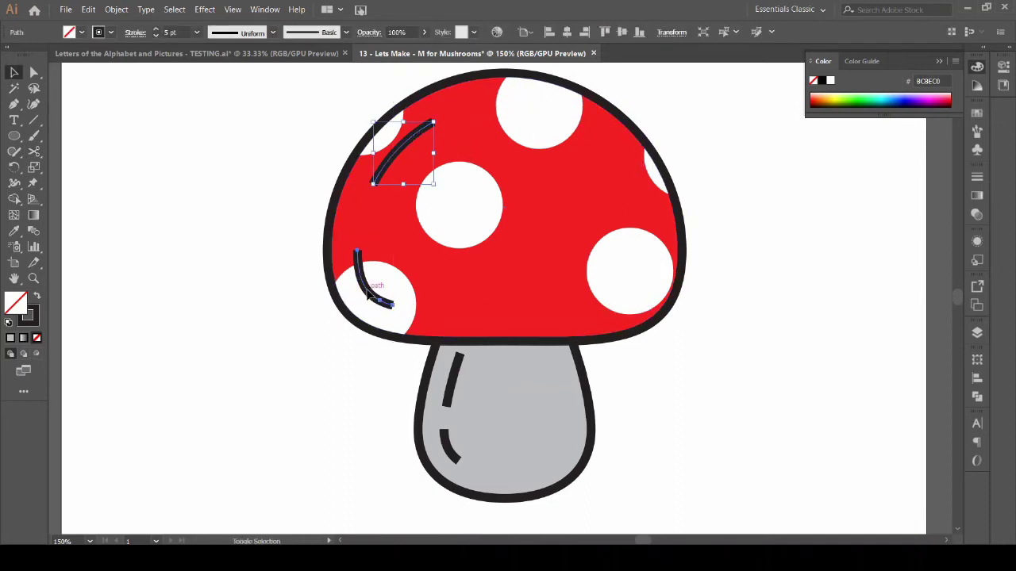
shift+click(367, 294)
shift+click(453, 384)
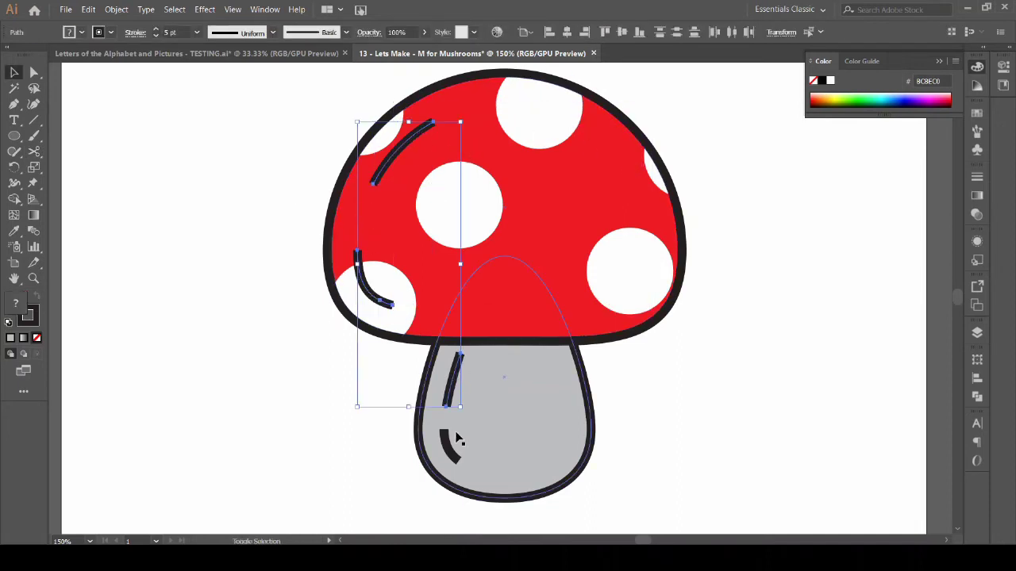
click(977, 179)
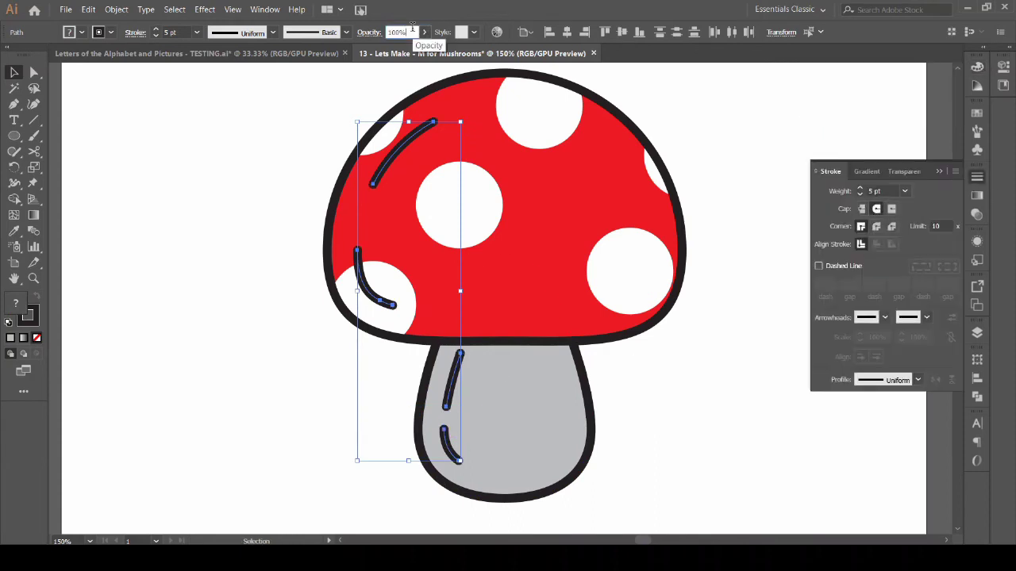
Step: Set the opacity of the four highlight strokes to 50%
key(Return)
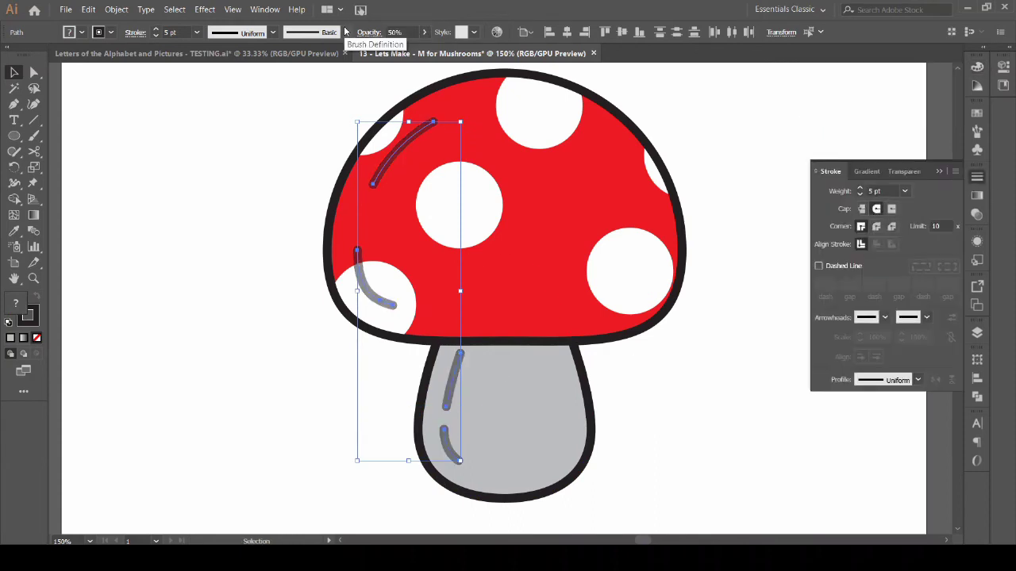
click(145, 138)
click(939, 171)
scroll(706, 270, down, 1)
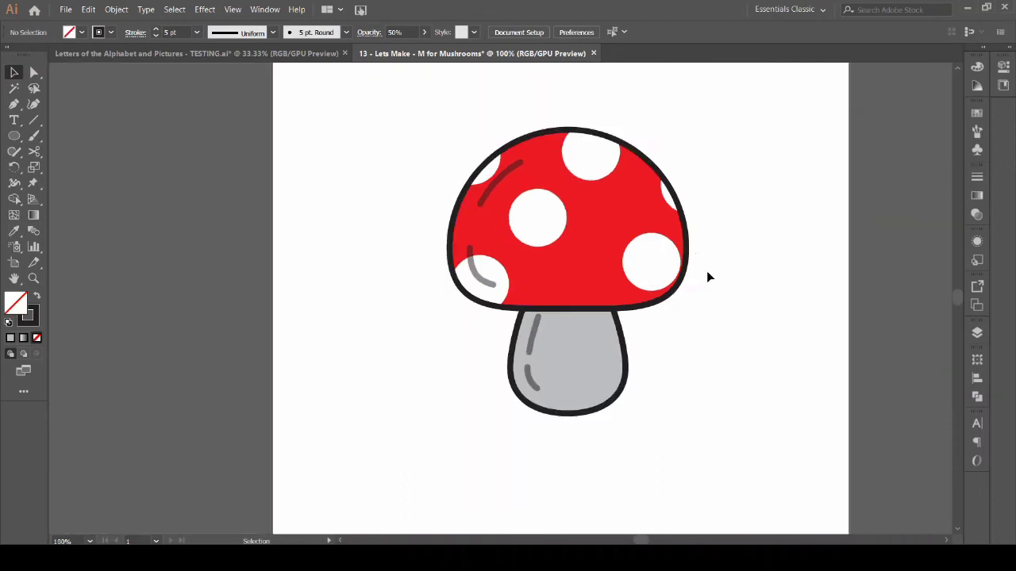
Step: Select all parts of the mushroom and group them
drag(439, 128, 540, 280)
right_click(588, 222)
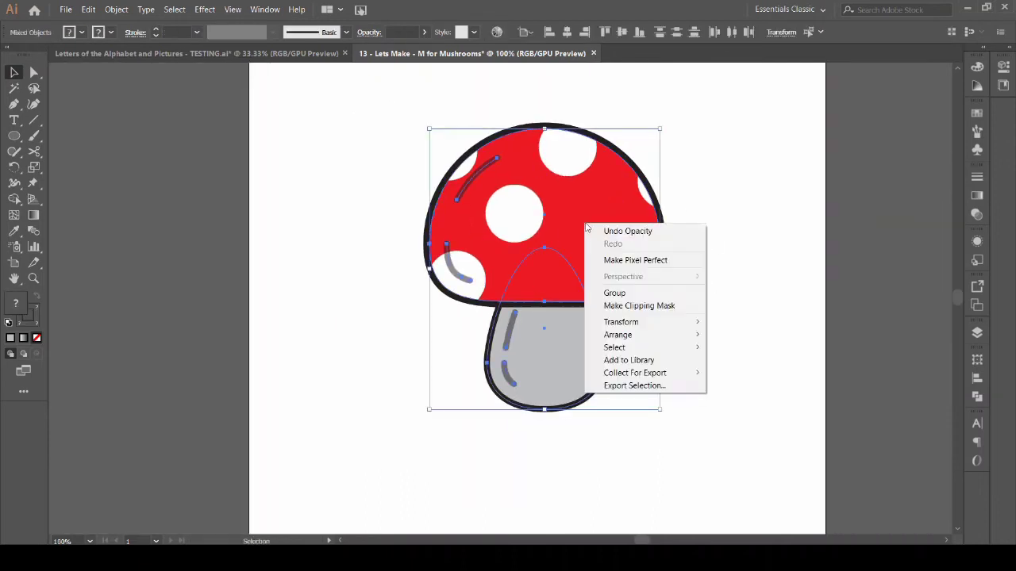
click(615, 291)
Step: Duplicate the mushroom group to the right and scale the copy down to roughly 60%, keeping its base level with the original
drag(576, 258, 695, 259)
drag(781, 130, 676, 254)
drag(625, 313, 676, 313)
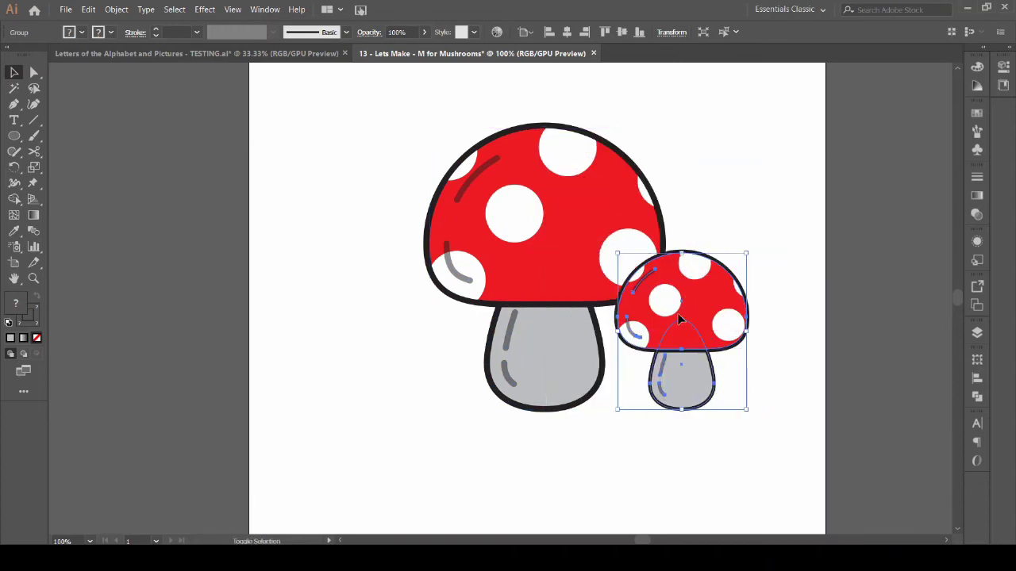
drag(737, 251, 760, 236)
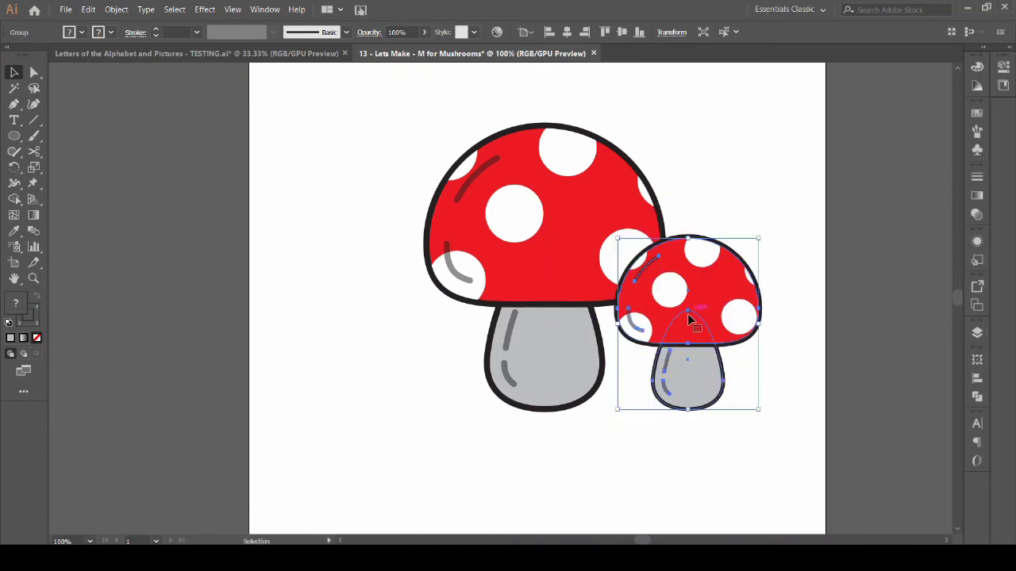
Step: Duplicate the smaller mushroom to the large one's left at a further reduced size, and tuck both small mushrooms closer to it
drag(688, 317, 464, 314)
click(799, 320)
drag(377, 240, 414, 301)
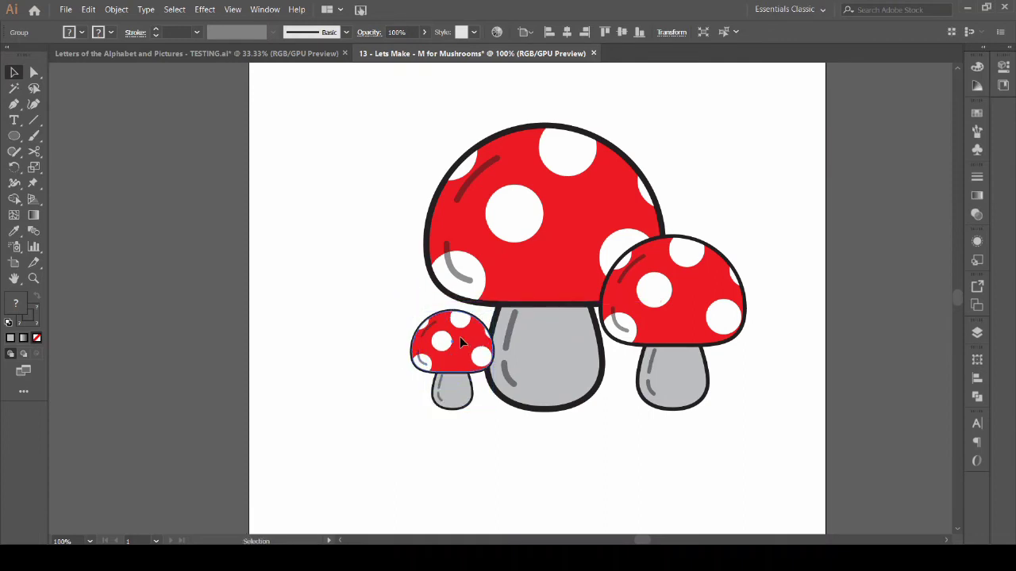
click(459, 336)
scroll(603, 310, up, 1)
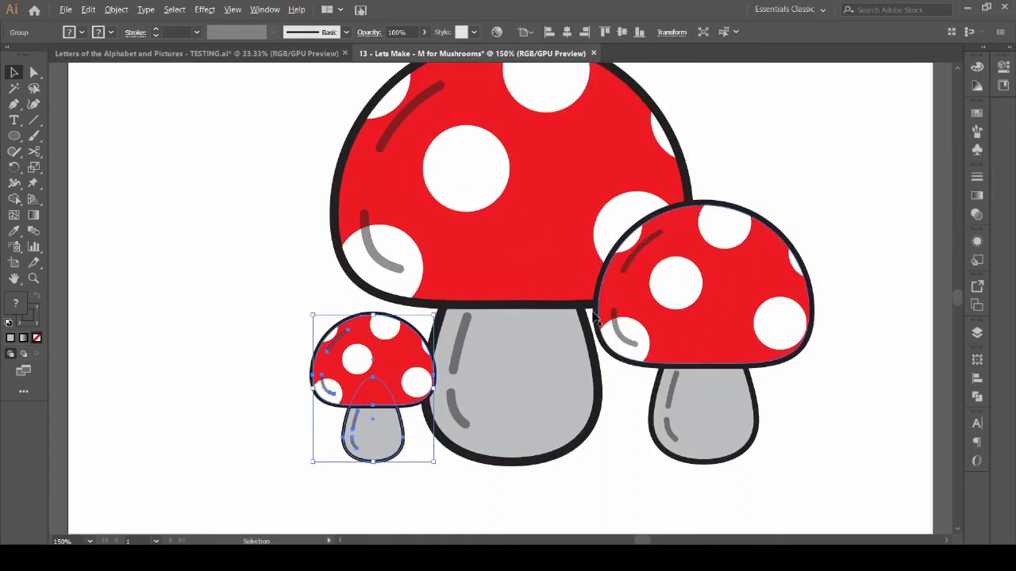
click(717, 318)
double_click(703, 336)
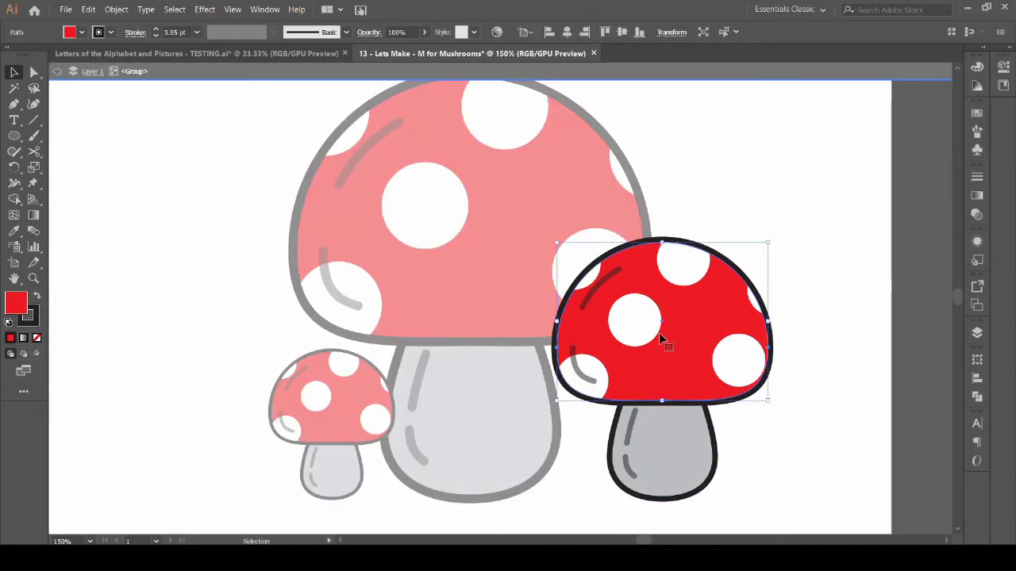
double_click(640, 323)
drag(638, 325, 657, 343)
key(ctrl+z)
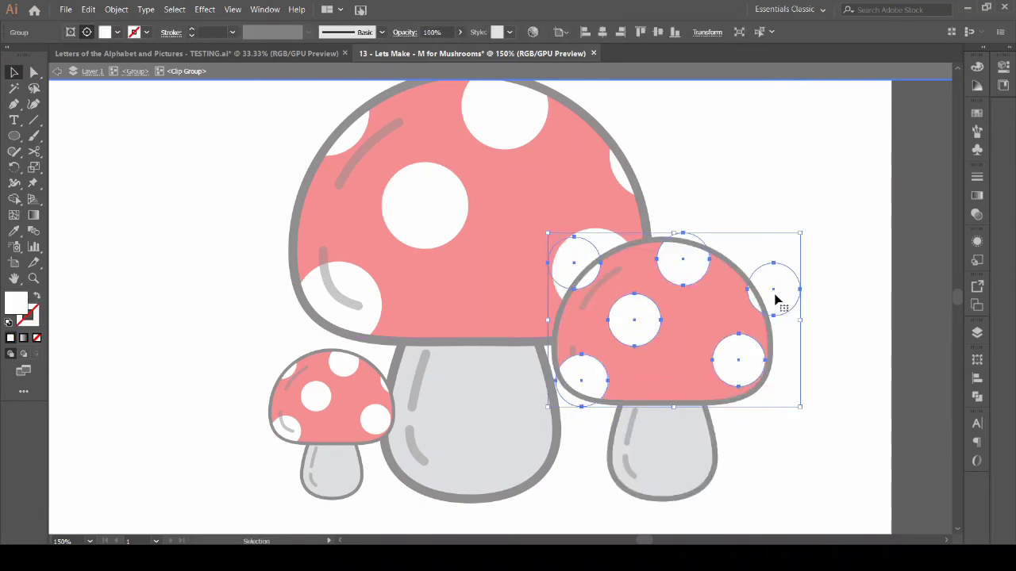
double_click(807, 263)
Step: Isolate the right mushroom's group and fill its cap with the purple swatch
double_click(685, 331)
click(977, 115)
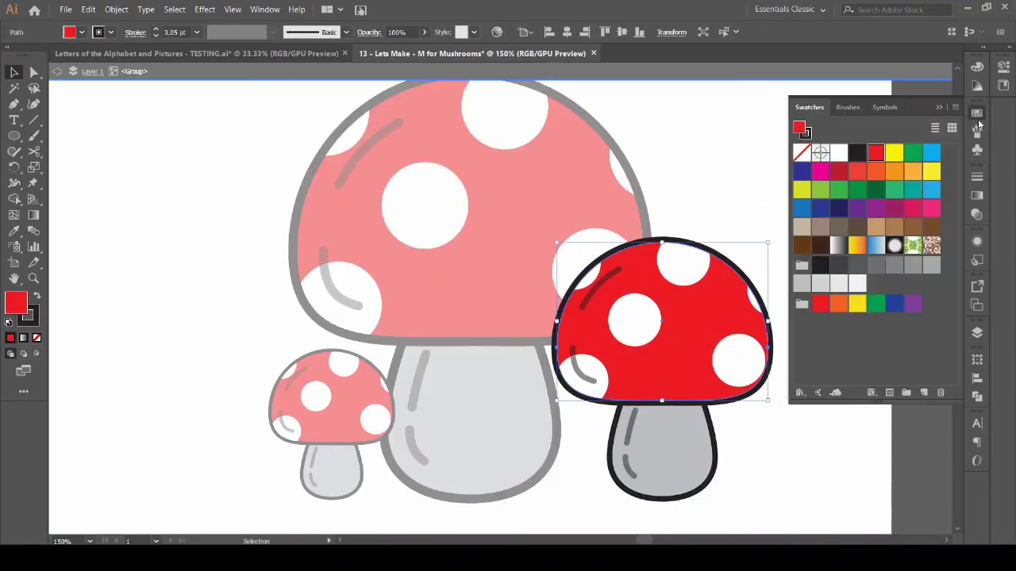
double_click(231, 291)
Step: Isolate the smallest mushroom's group and fill its cap with the light green swatch
double_click(336, 421)
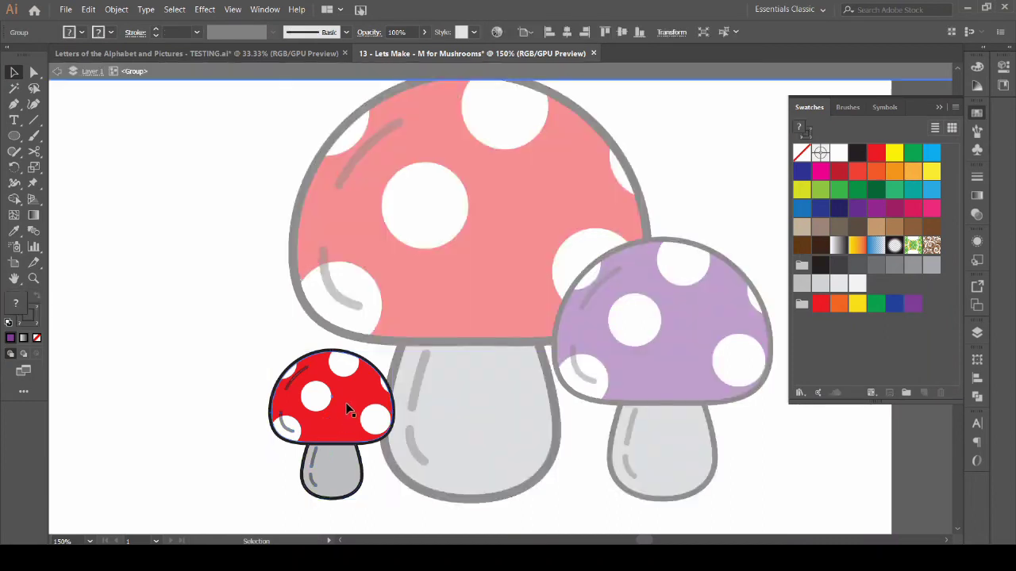
click(820, 190)
double_click(208, 299)
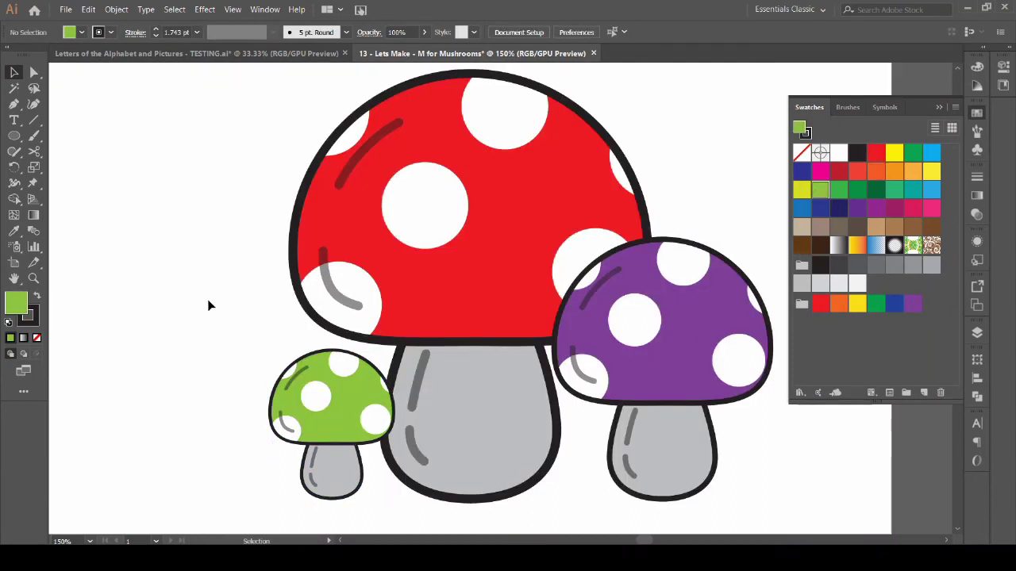
Step: Select the red, purple and green mushrooms and group them together
key(ctrl+minus)
key(ctrl+minus)
drag(513, 401, 514, 403)
right_click(404, 321)
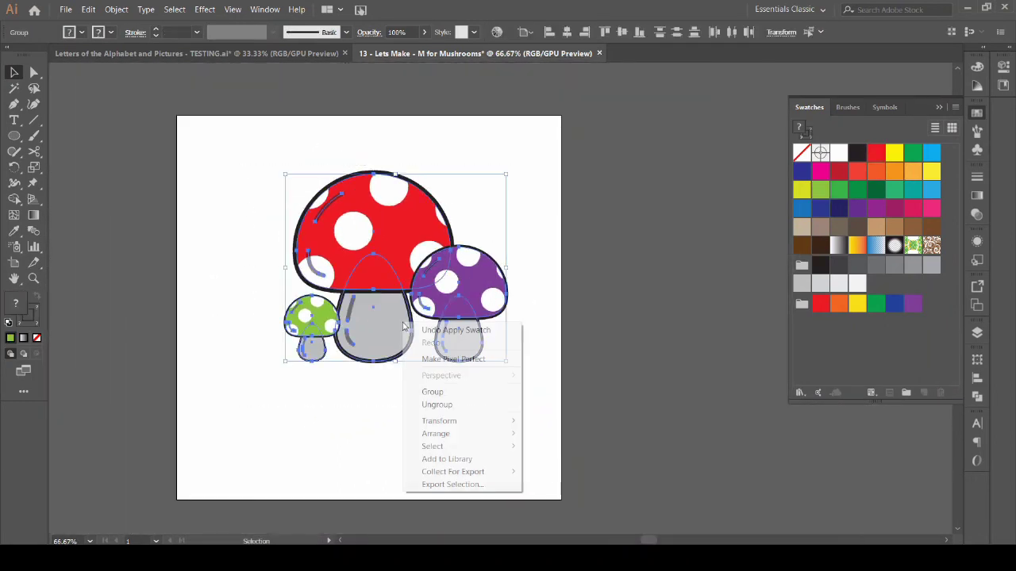
click(445, 394)
drag(383, 407, 465, 433)
drag(340, 354, 464, 339)
scroll(428, 379, up, 1)
scroll(436, 384, down, 1)
click(939, 108)
Step: Create a 400 × 400 px rectangle and centre it horizontally and vertically on the artboard
click(13, 261)
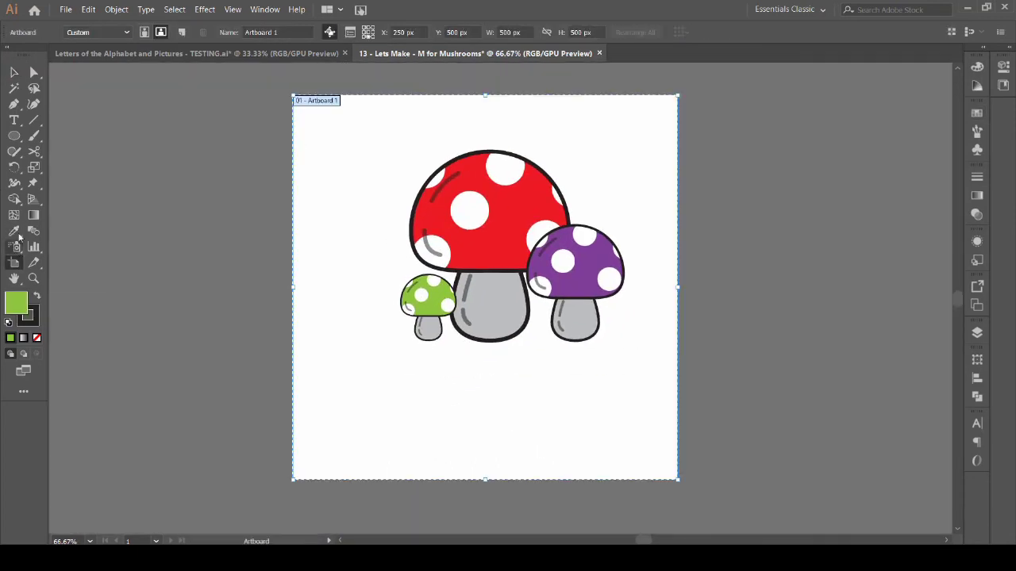
click(14, 137)
drag(71, 148, 79, 136)
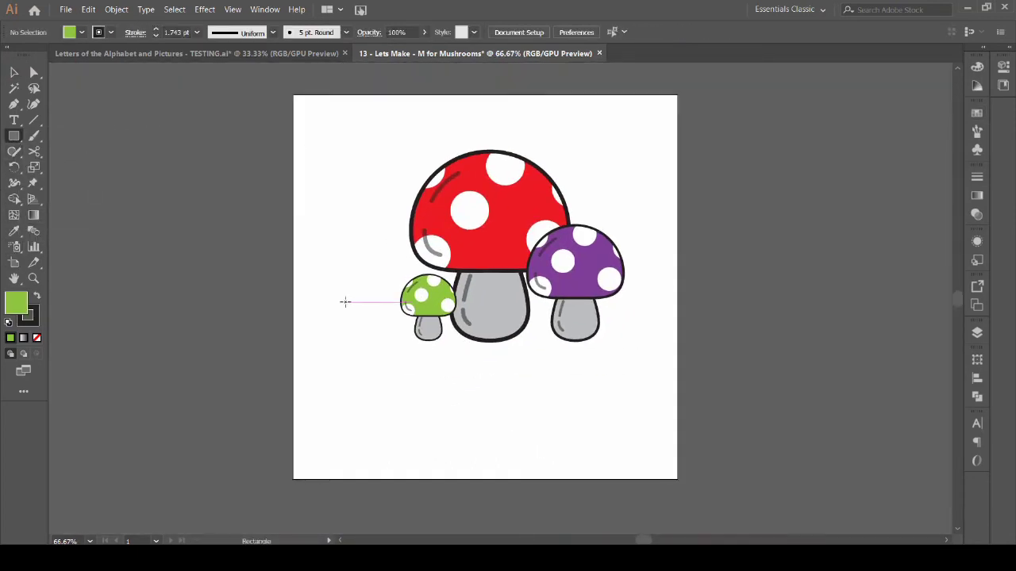
click(345, 301)
text(400)
key(Tab)
text(400)
key(Return)
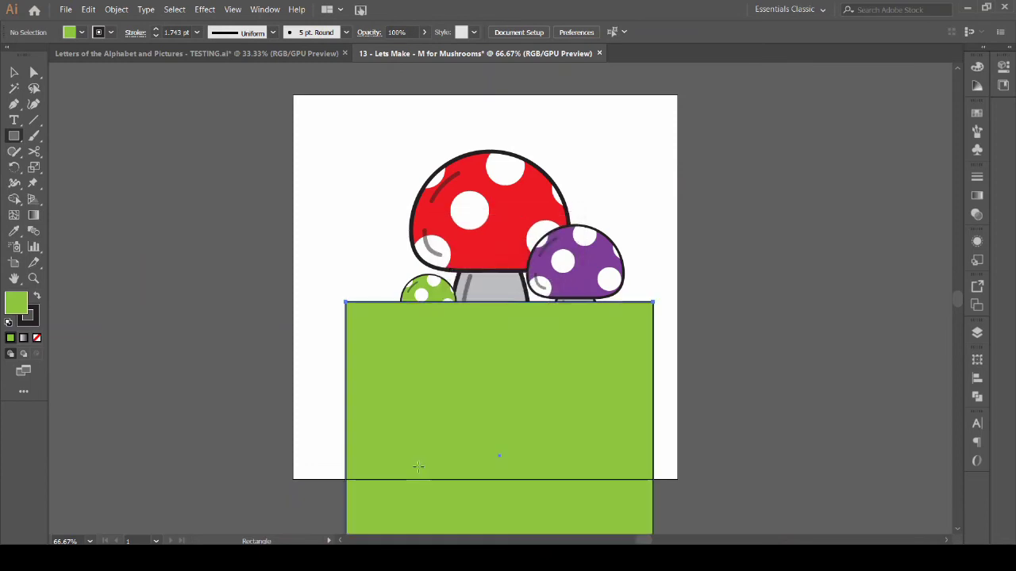
click(569, 32)
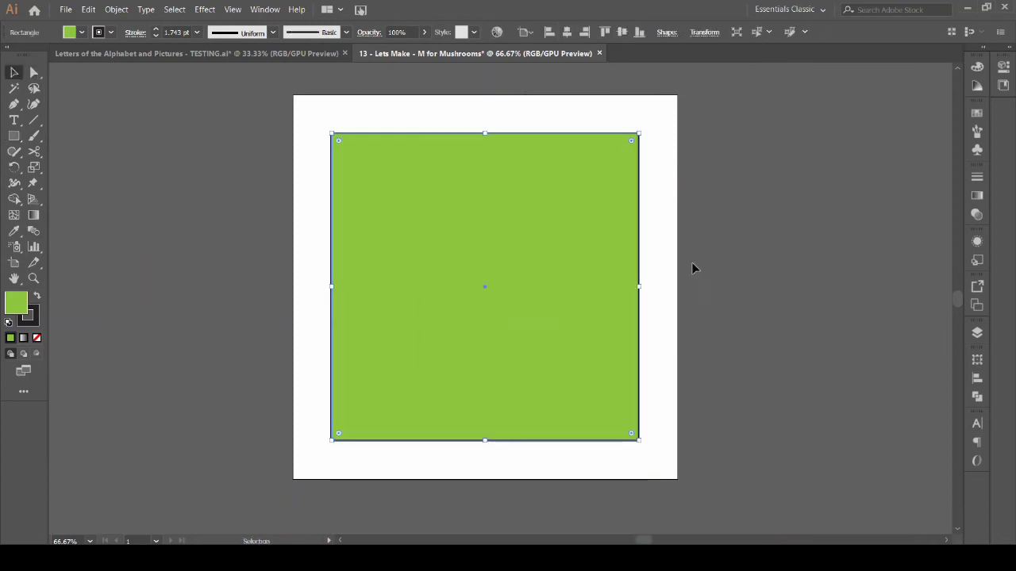
Step: Send the square behind the mushrooms and fill it with the medium sea-green swatch
right_click(479, 183)
mouse_move(559, 363)
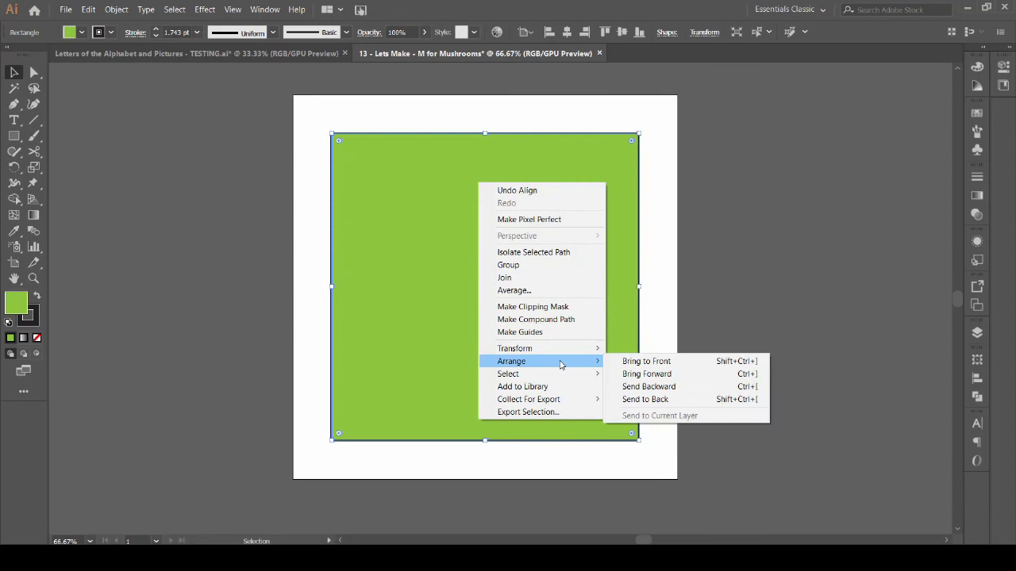
click(673, 399)
click(977, 112)
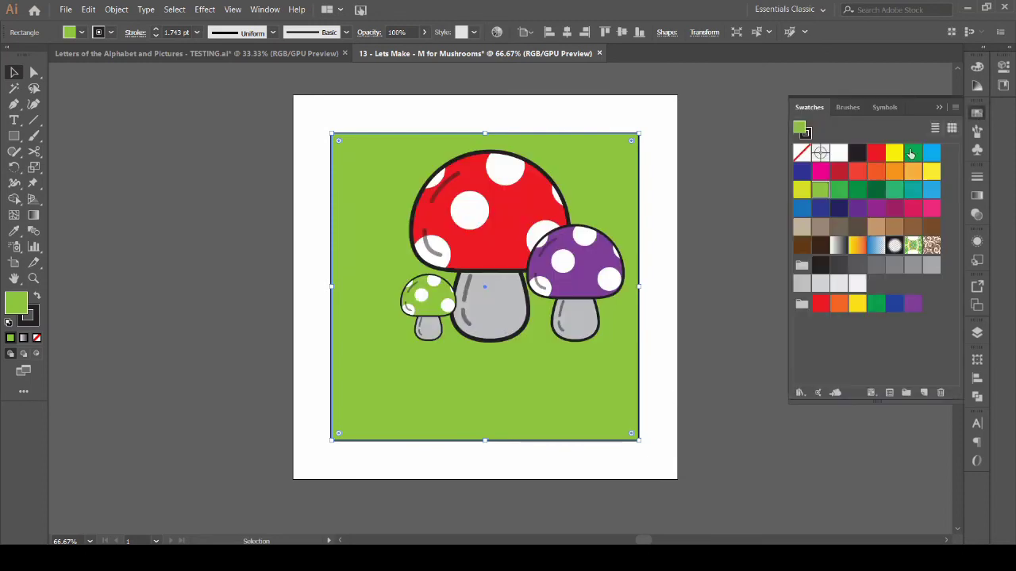
click(895, 191)
click(92, 153)
Step: Remove the stroke from the green background square
click(469, 229)
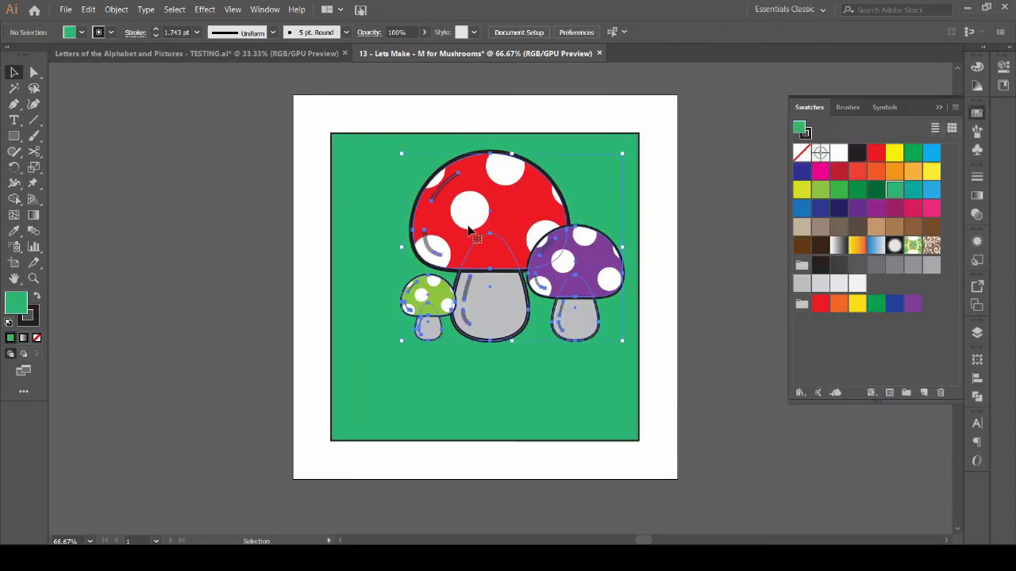
click(373, 165)
click(34, 321)
click(37, 337)
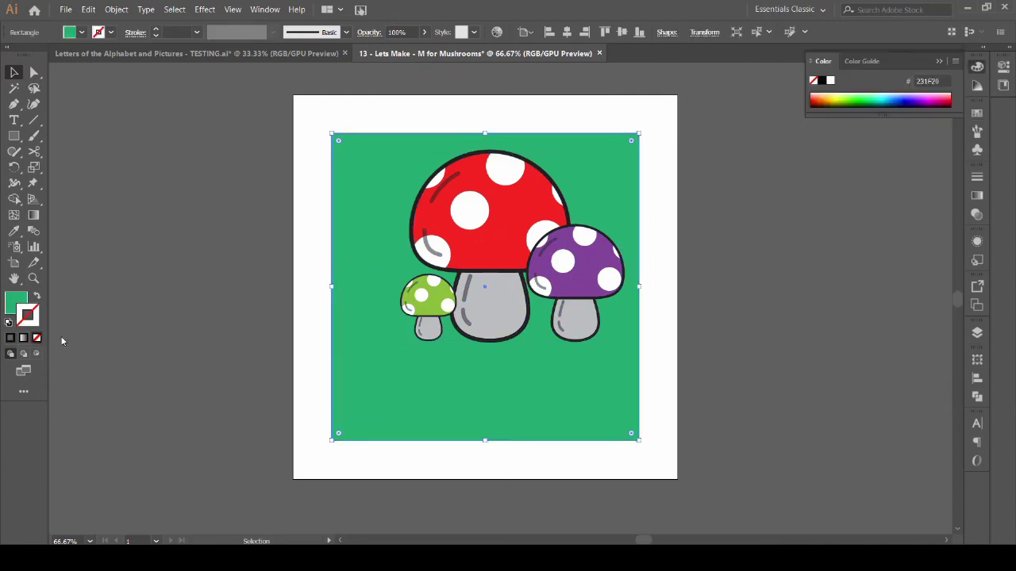
click(198, 317)
Step: Centre the mushroom group horizontally with the green background square
scroll(478, 282, up, 1)
mouse_move(478, 283)
mouse_down()
mouse_move(516, 296)
mouse_move(526, 289)
mouse_up()
click(567, 247)
shift+click(478, 404)
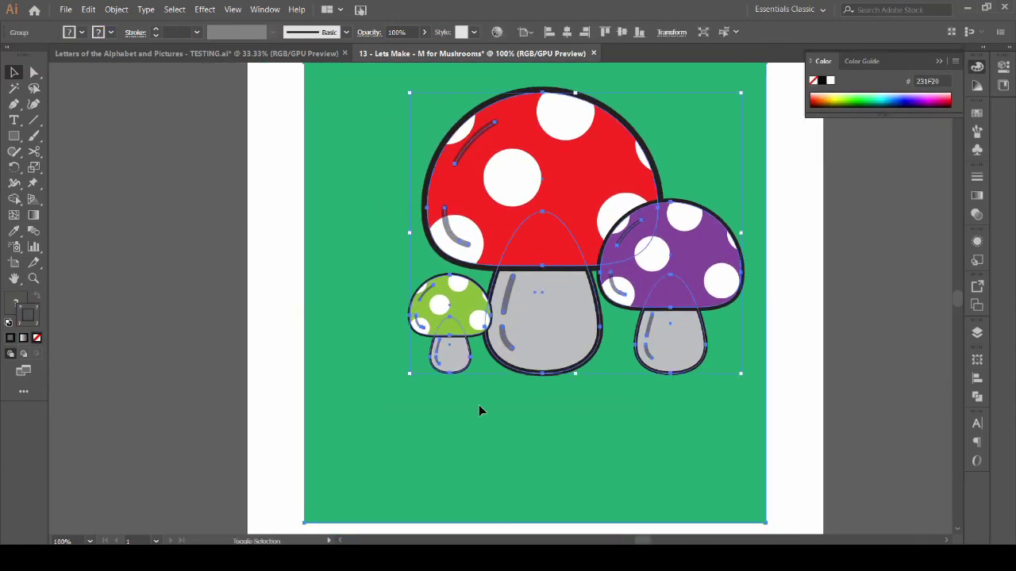
click(569, 33)
click(847, 301)
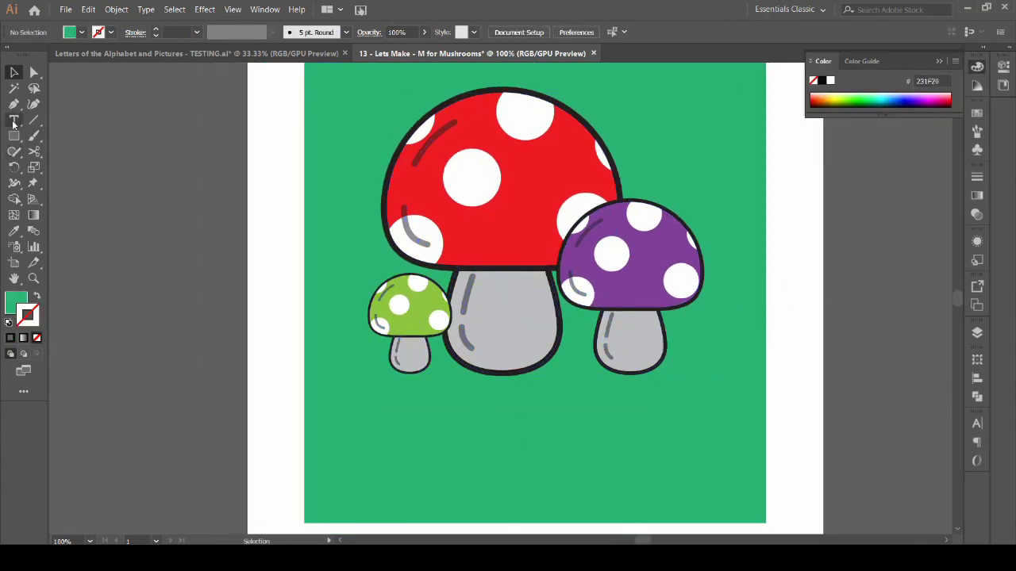
Step: Add the text MUSHROOMS below the mushrooms and centre it horizontally with the green square
click(465, 452)
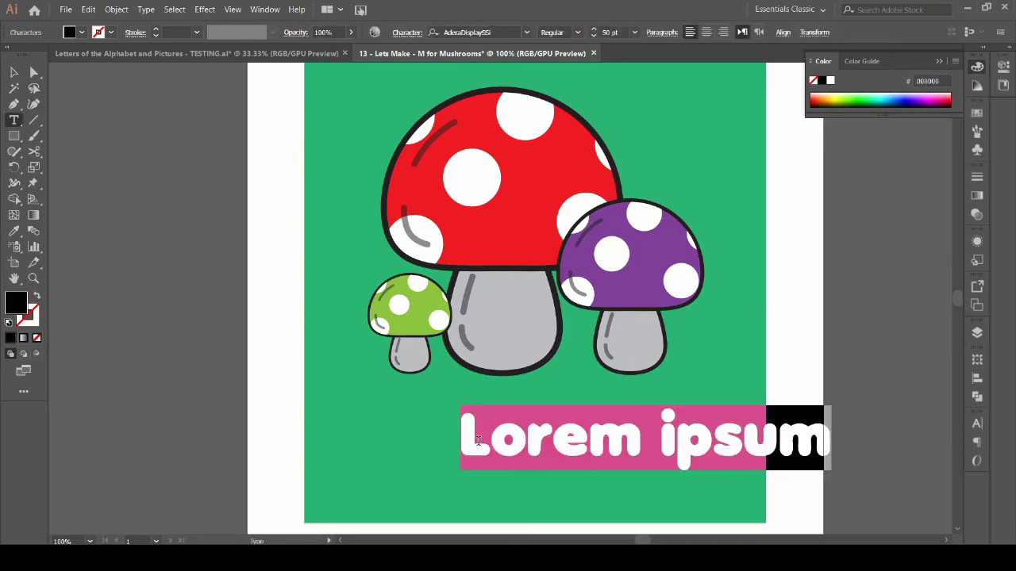
text(MUSHROOMS)
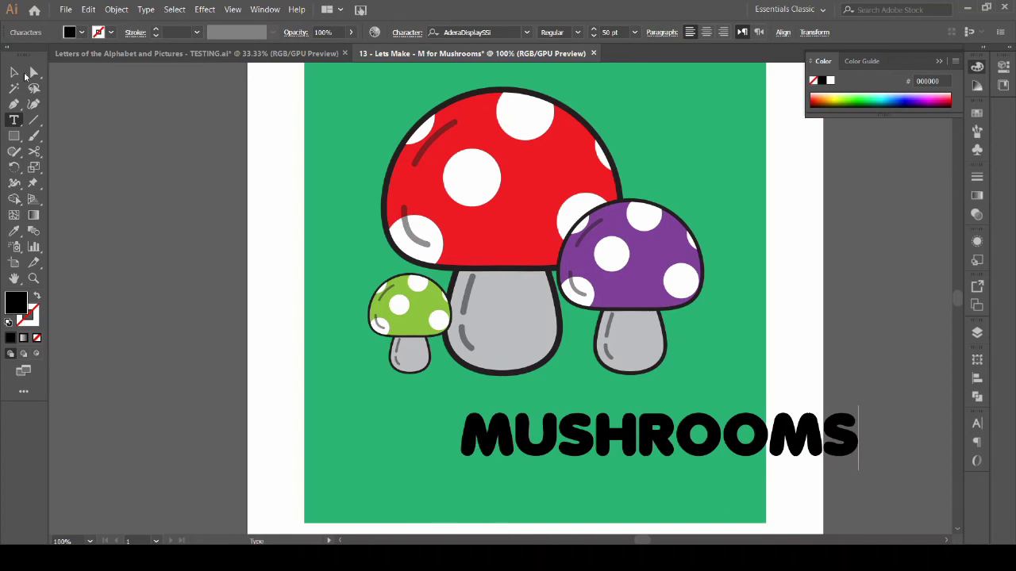
click(14, 73)
shift+click(353, 106)
click(445, 32)
key(ctrl+shift+a)
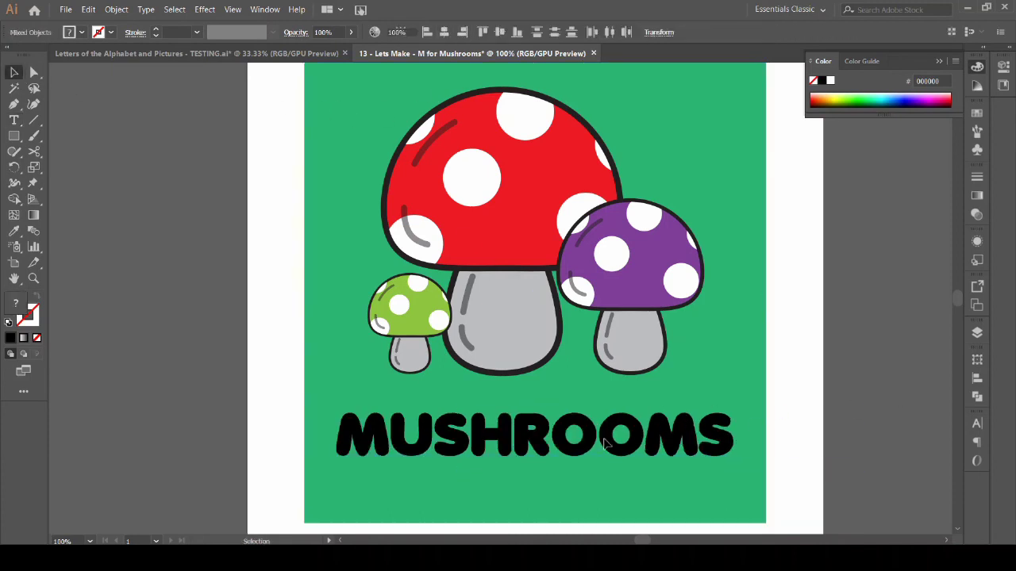
Step: Shift the mushroom group slightly down and right and lower the MUSHROOMS text within the green square
click(594, 445)
drag(592, 441, 528, 403)
key(ctrl+minus)
key(space)
click(496, 333)
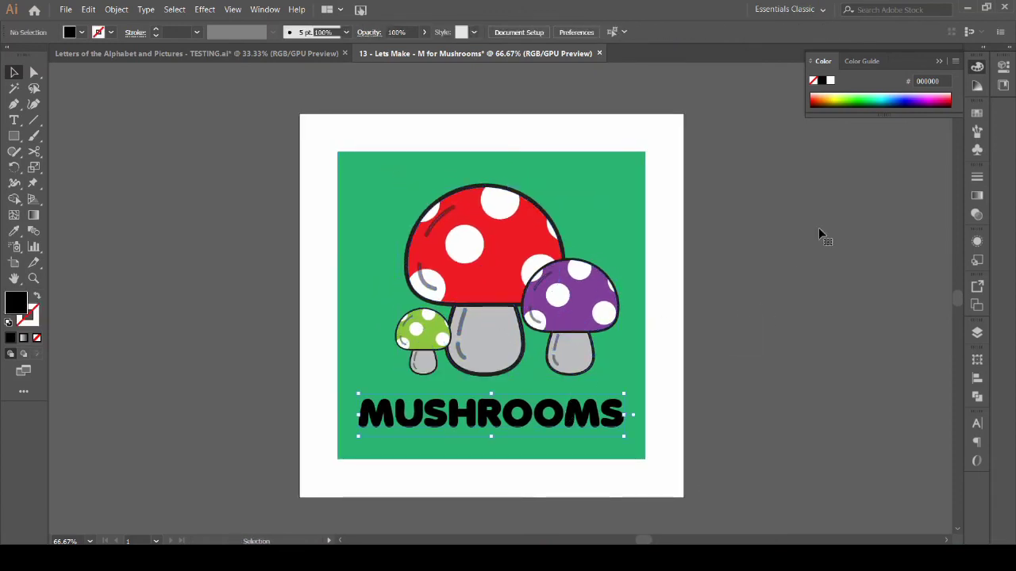
Step: Fill the MUSHROOMS text with the dark green swatch after trying light grey
click(973, 194)
click(802, 284)
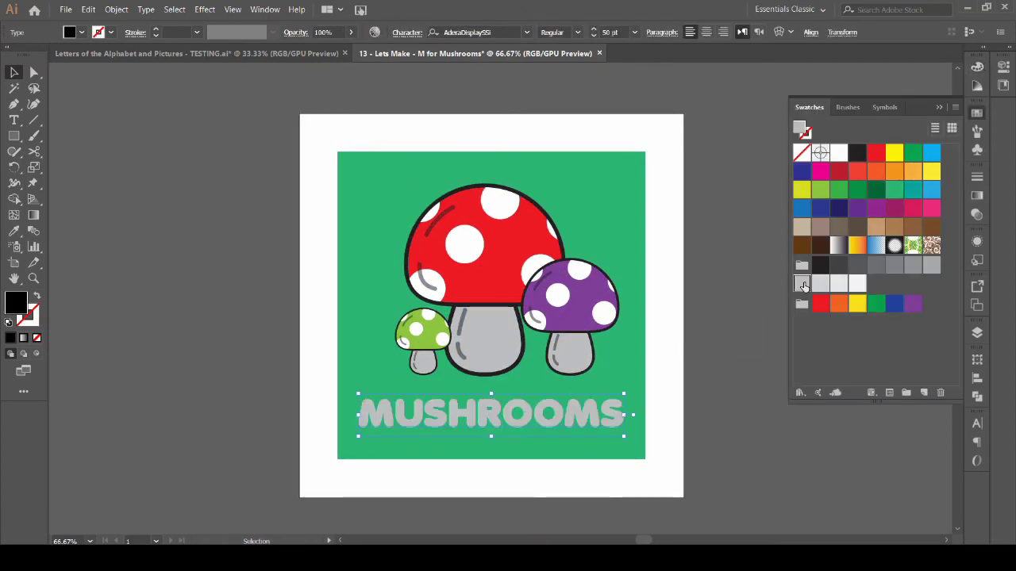
click(879, 191)
click(733, 347)
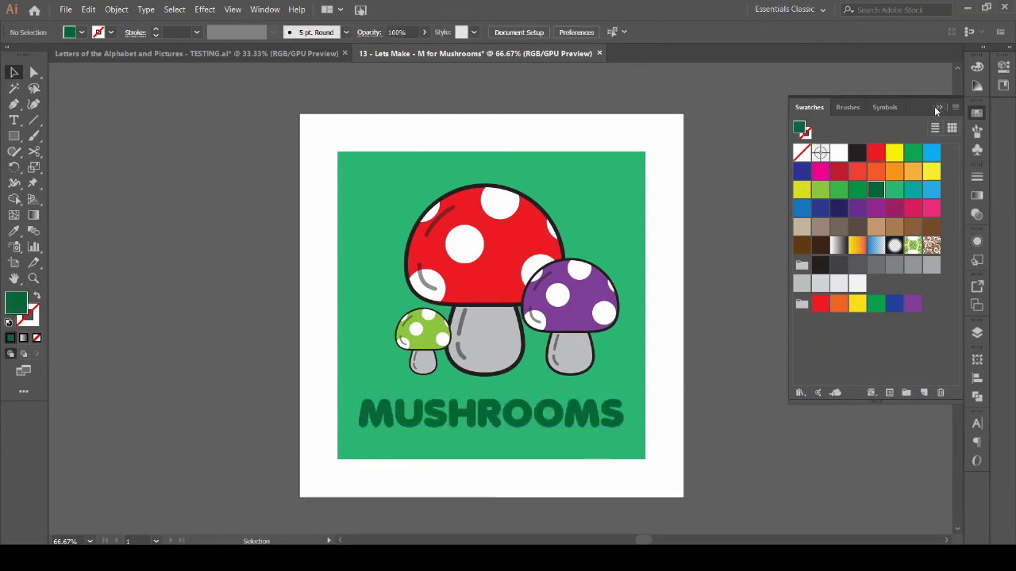
drag(712, 317, 730, 307)
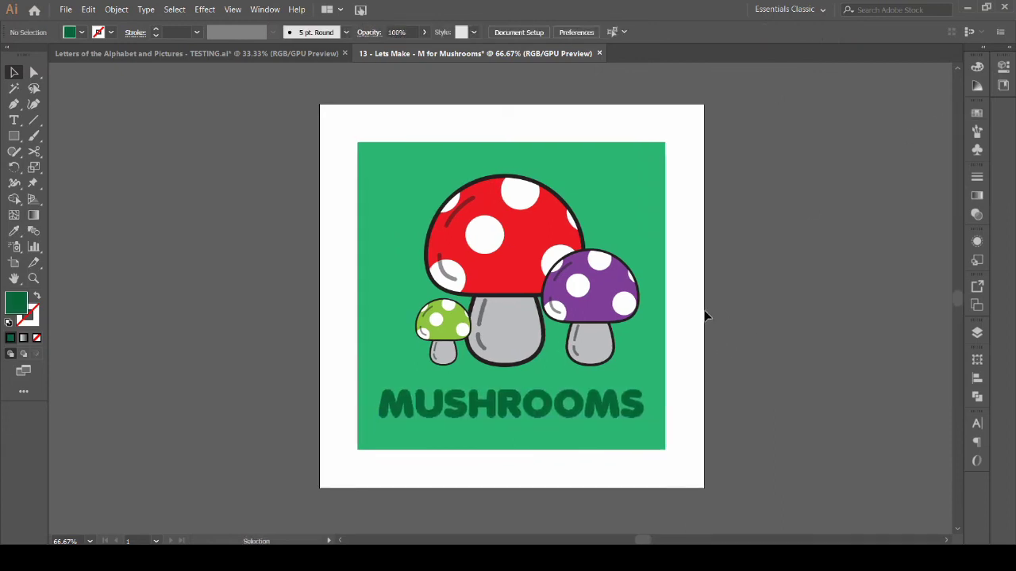